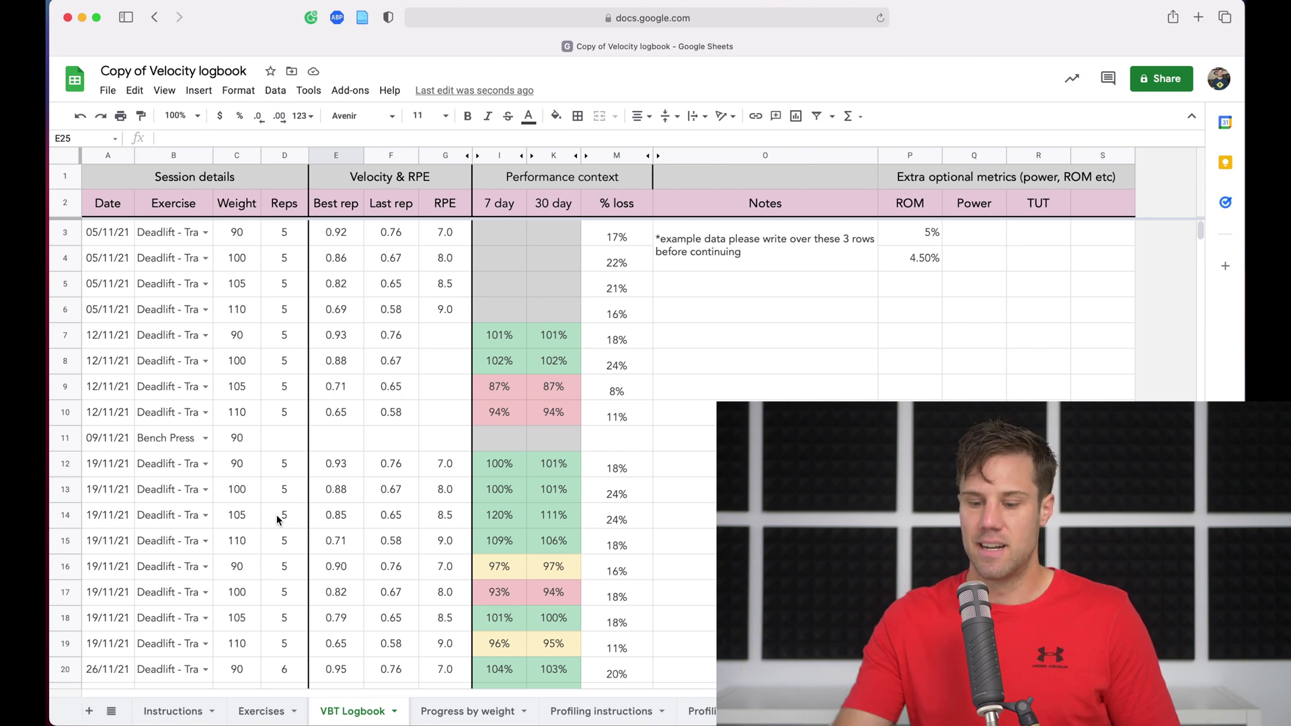
Copy the 26/11/21 date from A20 into A21:A23, then check row 20's 0.95 best rep
scroll(278, 518, "down", 5)
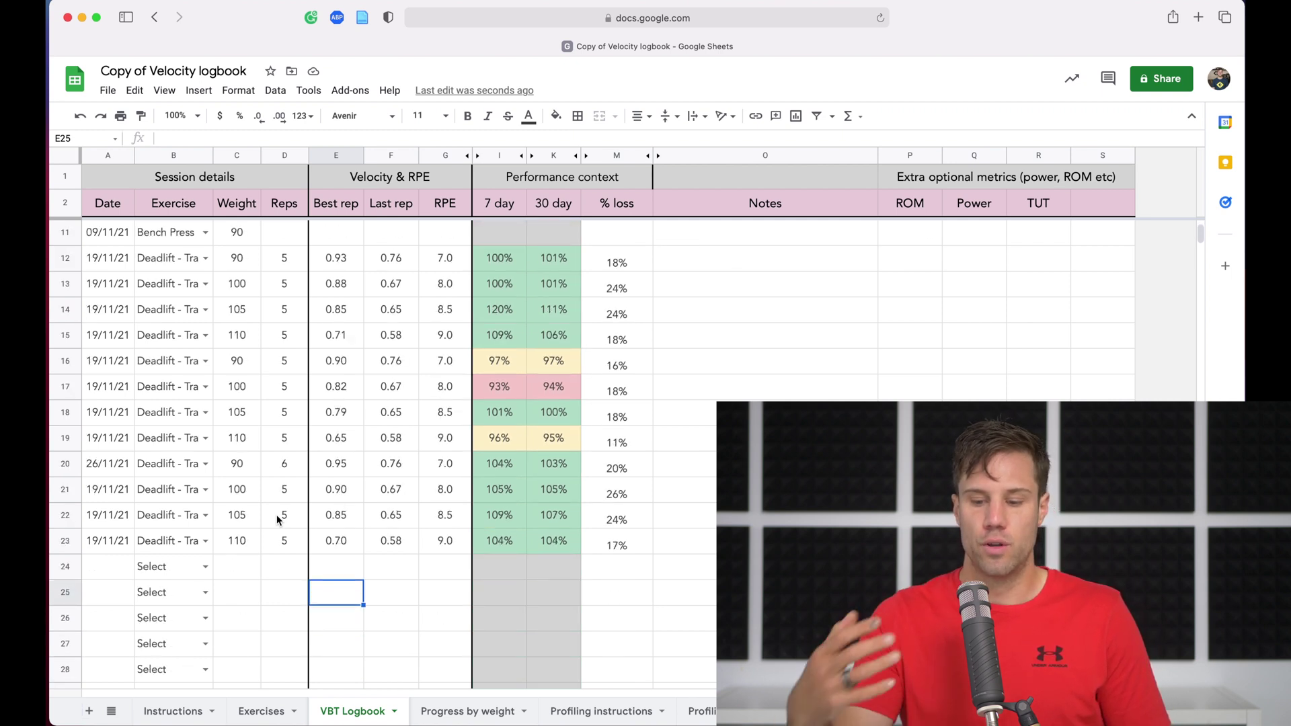
left_click(124, 475)
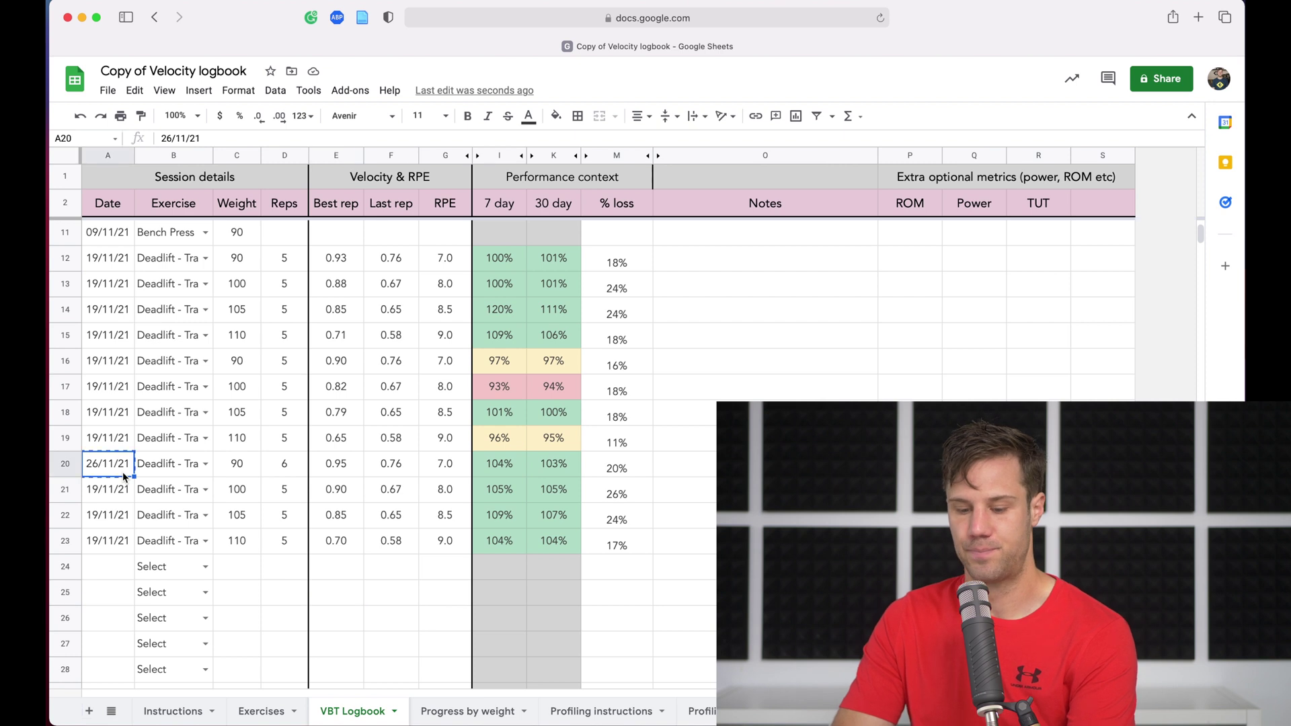
left_click(116, 542, "shift")
type("26/11/21 26/11/21 26/11/21 26/11/21")
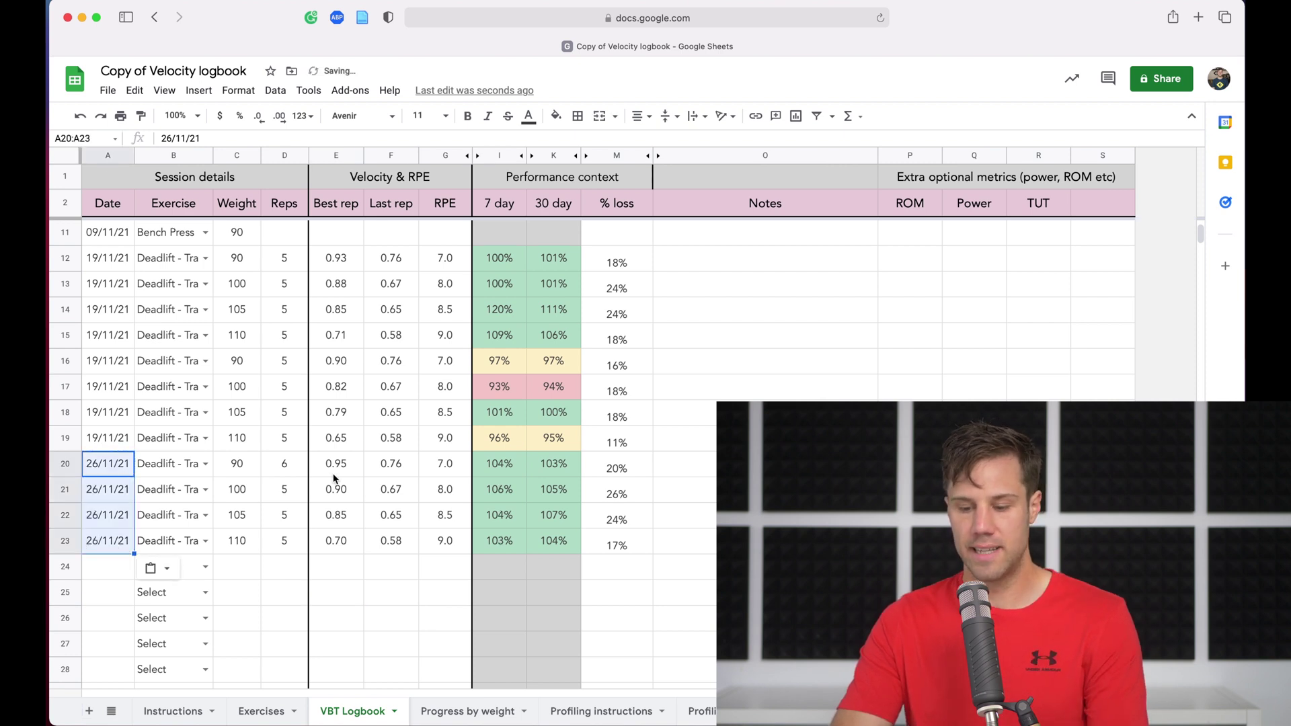
left_click(334, 474)
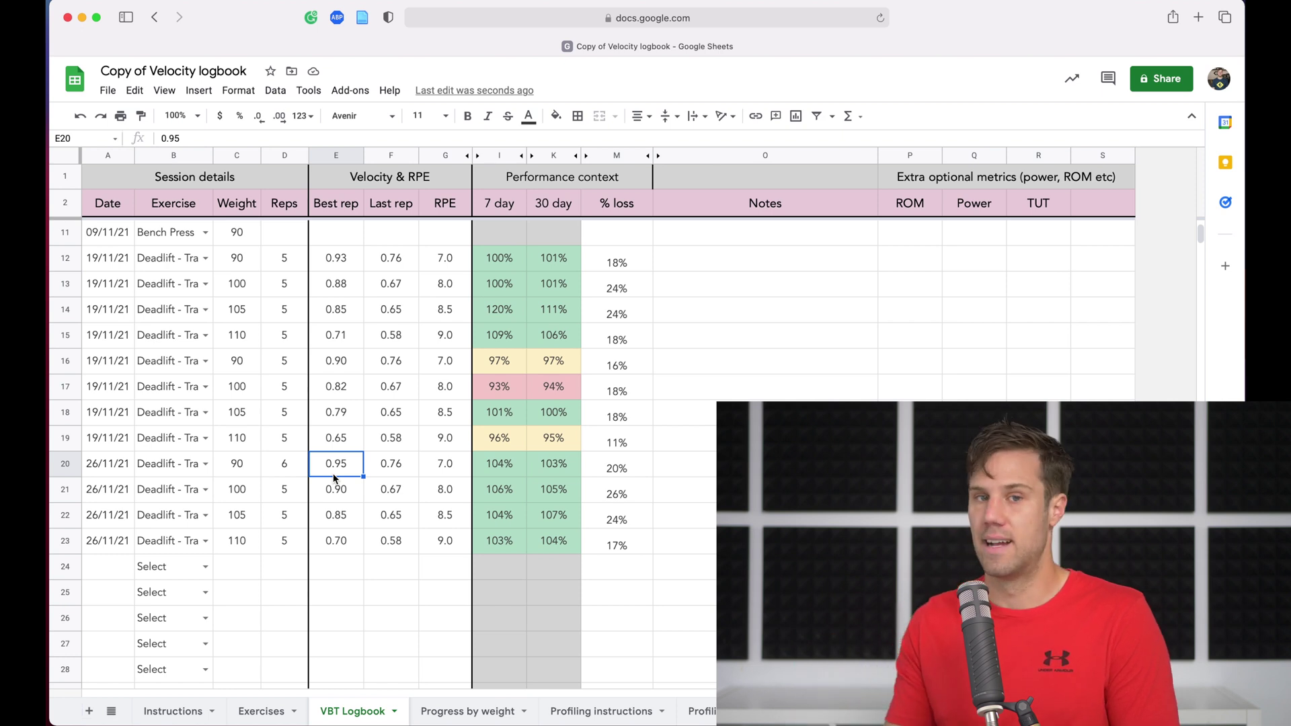
left_click(335, 566)
scroll(376, 635, "up", 1)
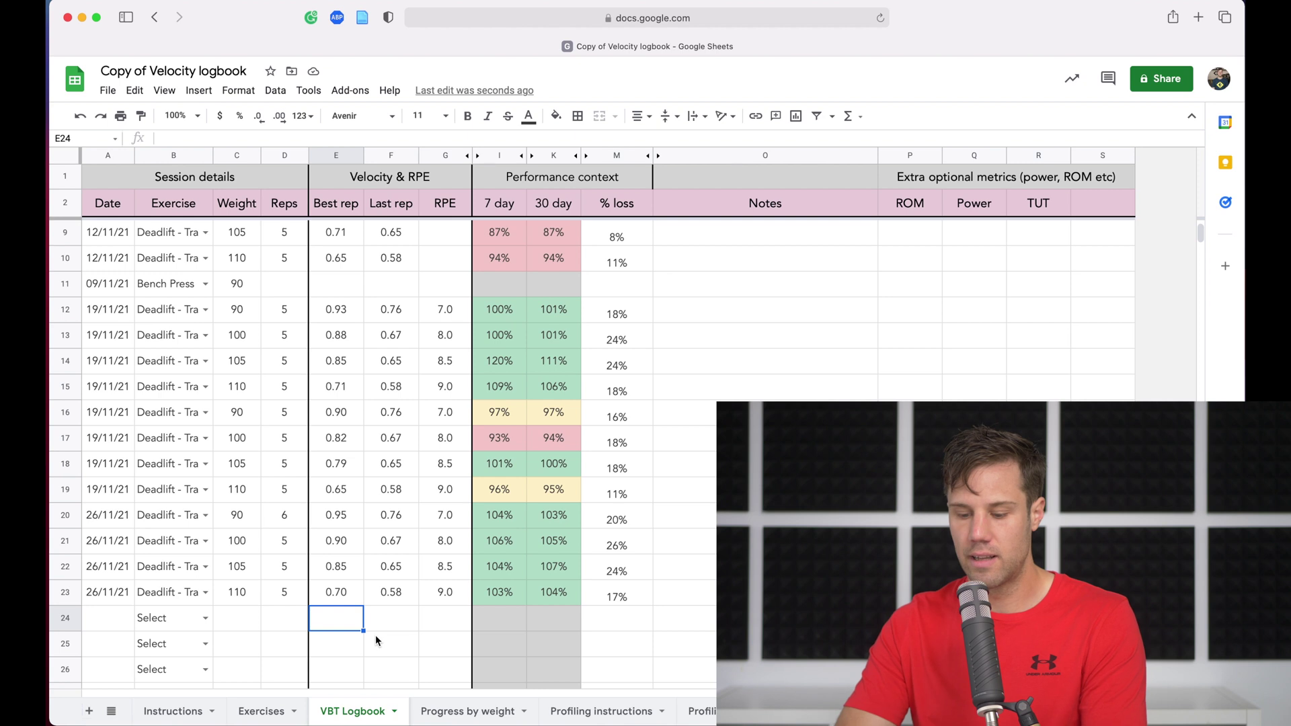
On the Progress by weight sheet, set the weight to 90 and exercise to Deadlift - Trap bar
left_click(460, 715)
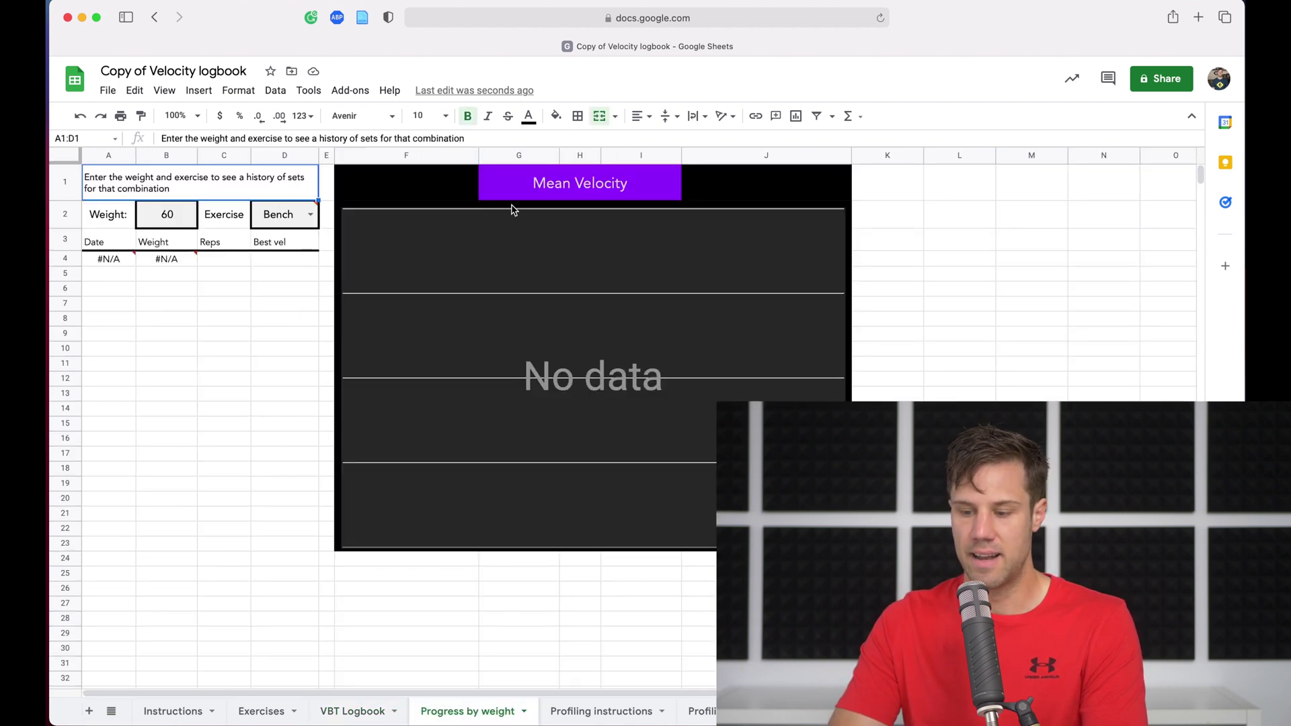
left_click(212, 450)
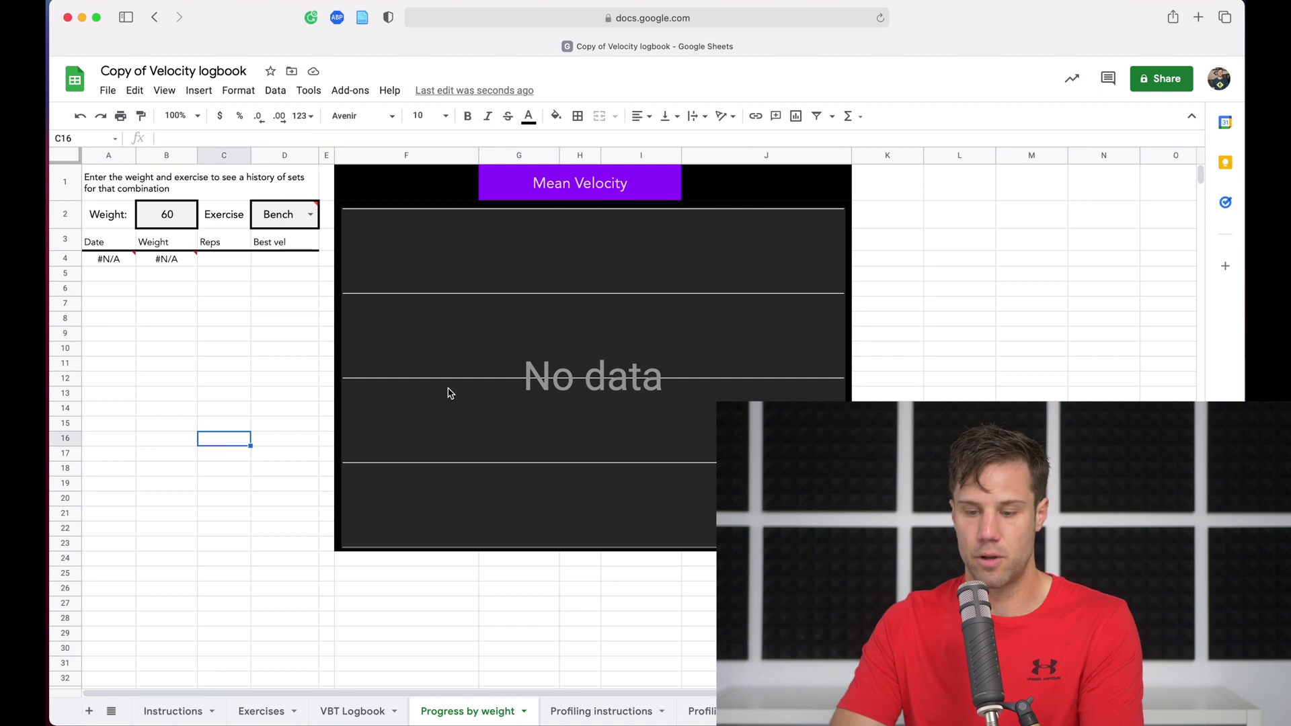
left_click(169, 210)
left_click(240, 396)
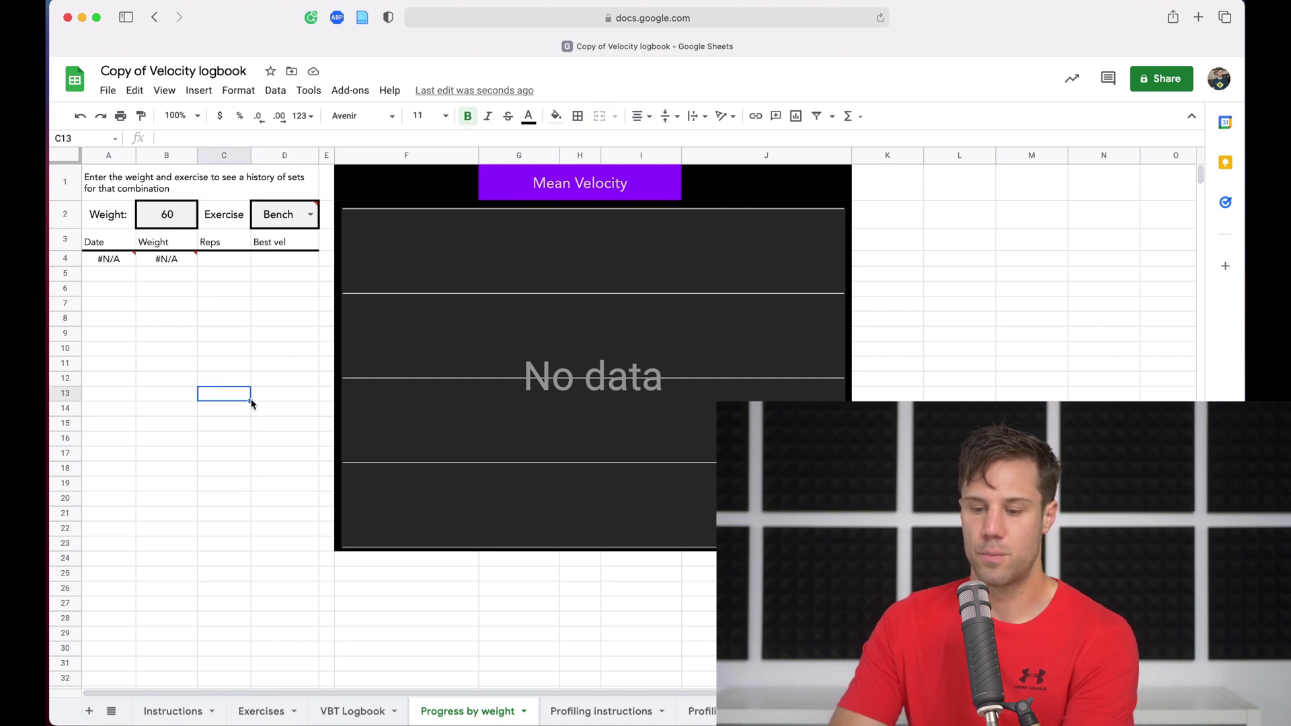
left_click(176, 215)
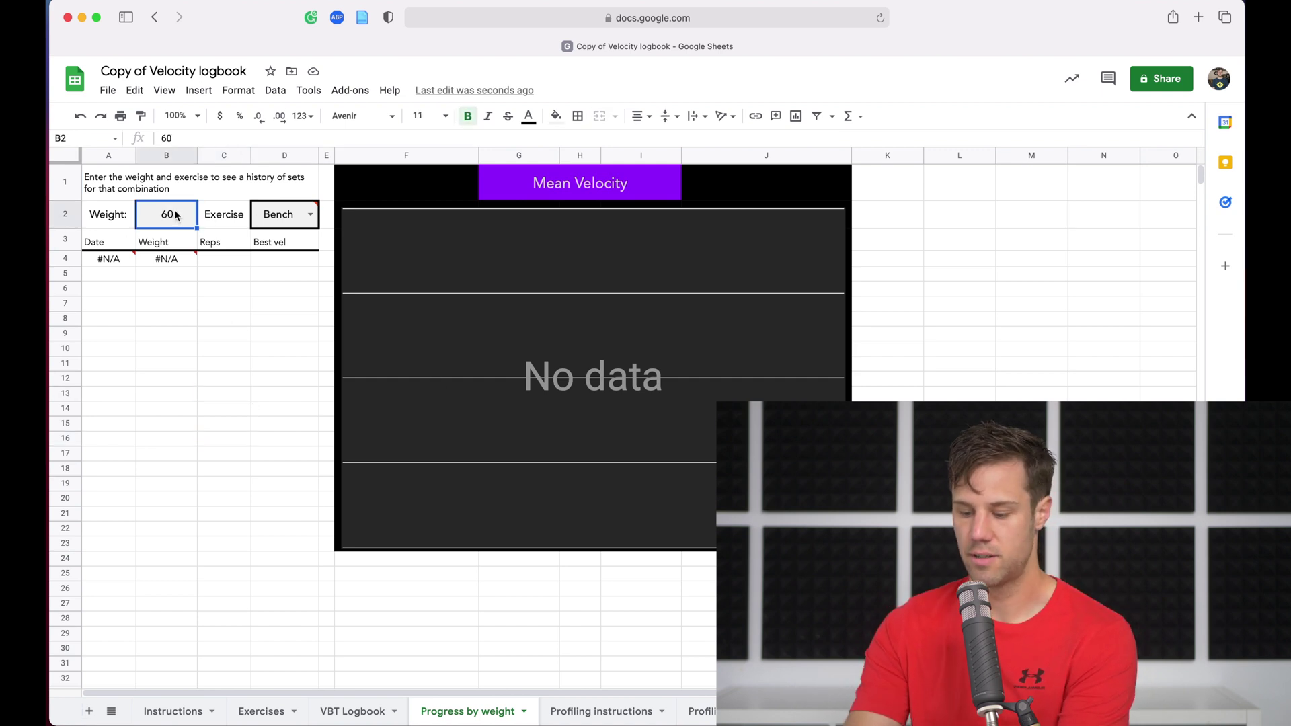
type("90")
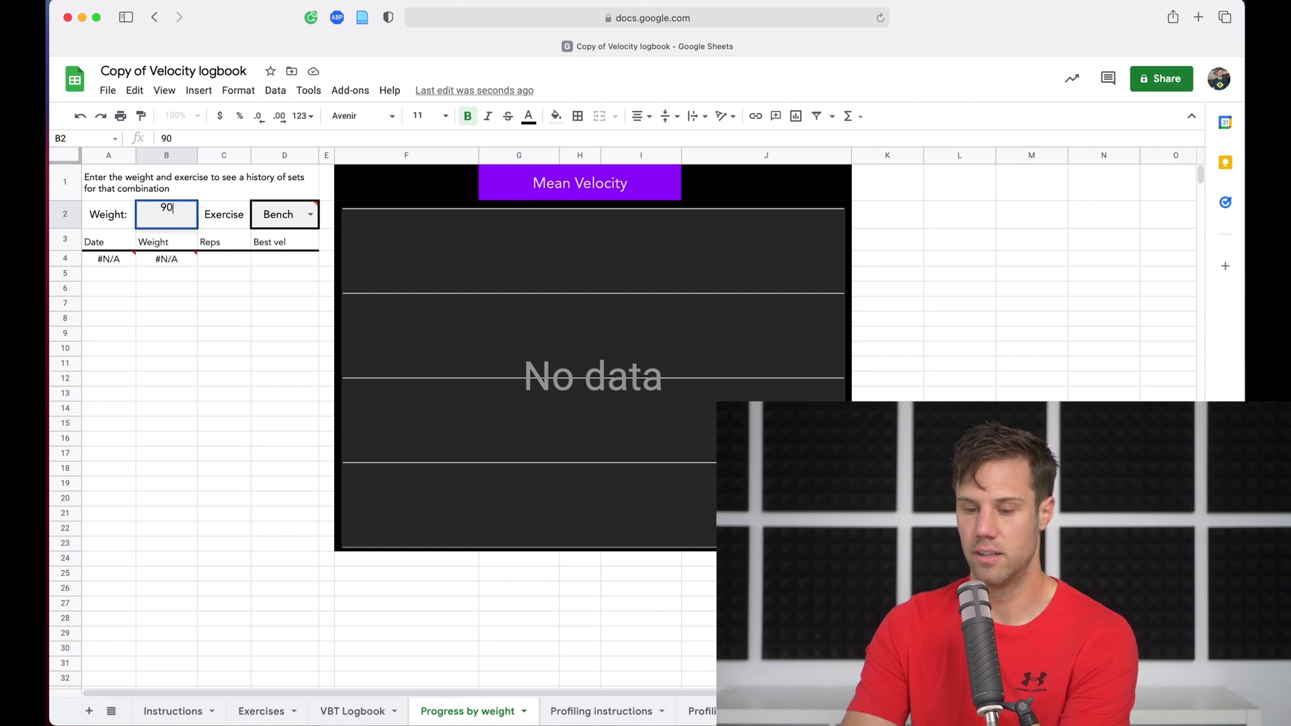
key("Tab")
left_click(311, 216)
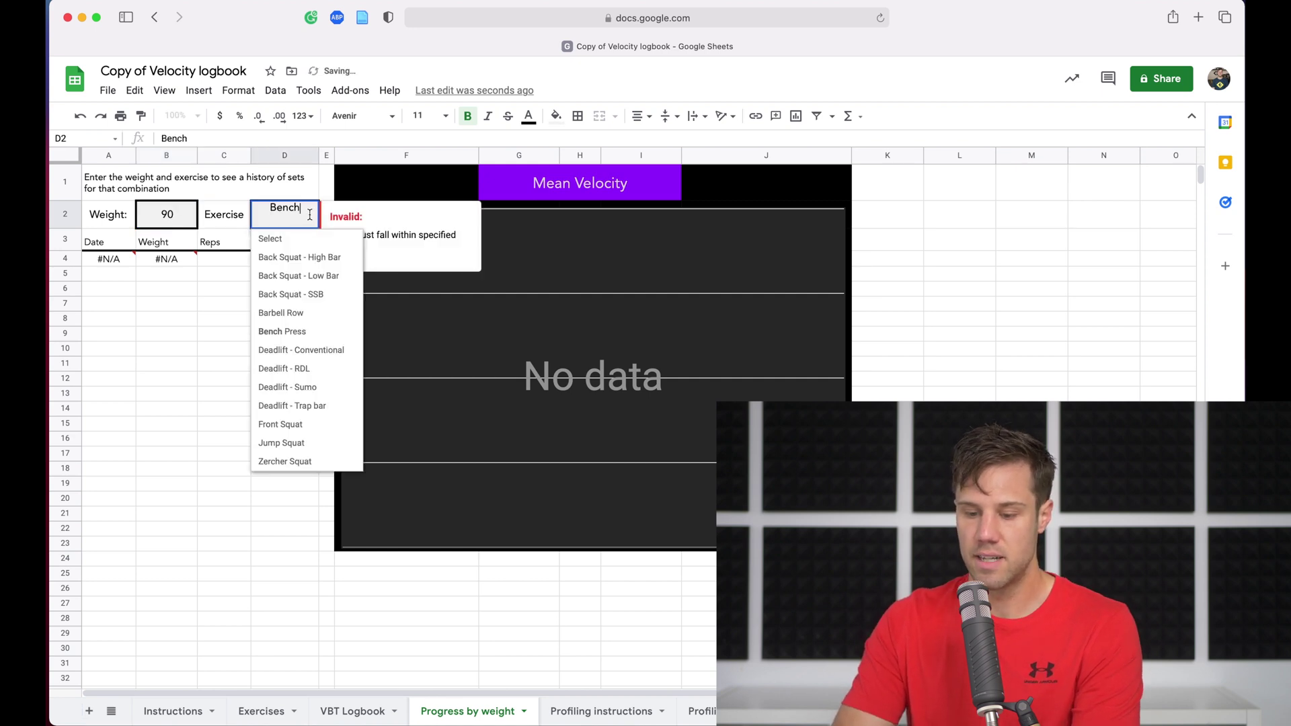
left_click(310, 406)
left_click(234, 400)
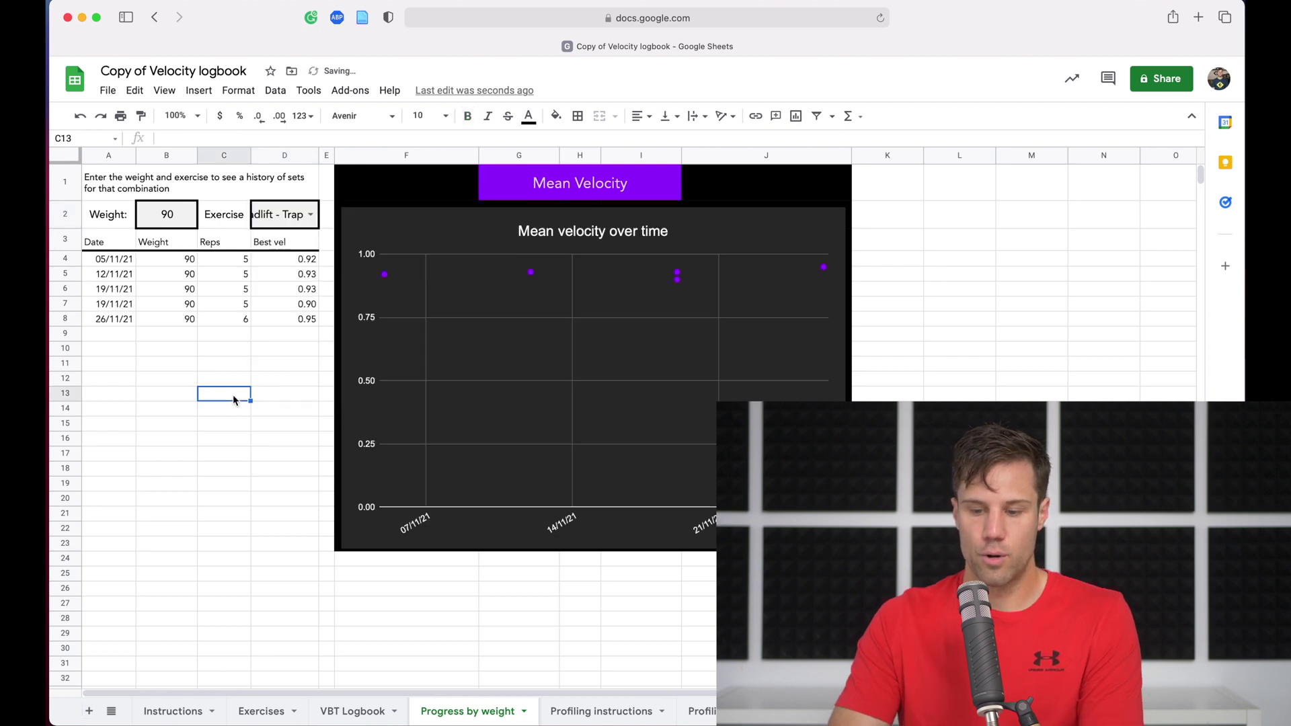
left_click(112, 267)
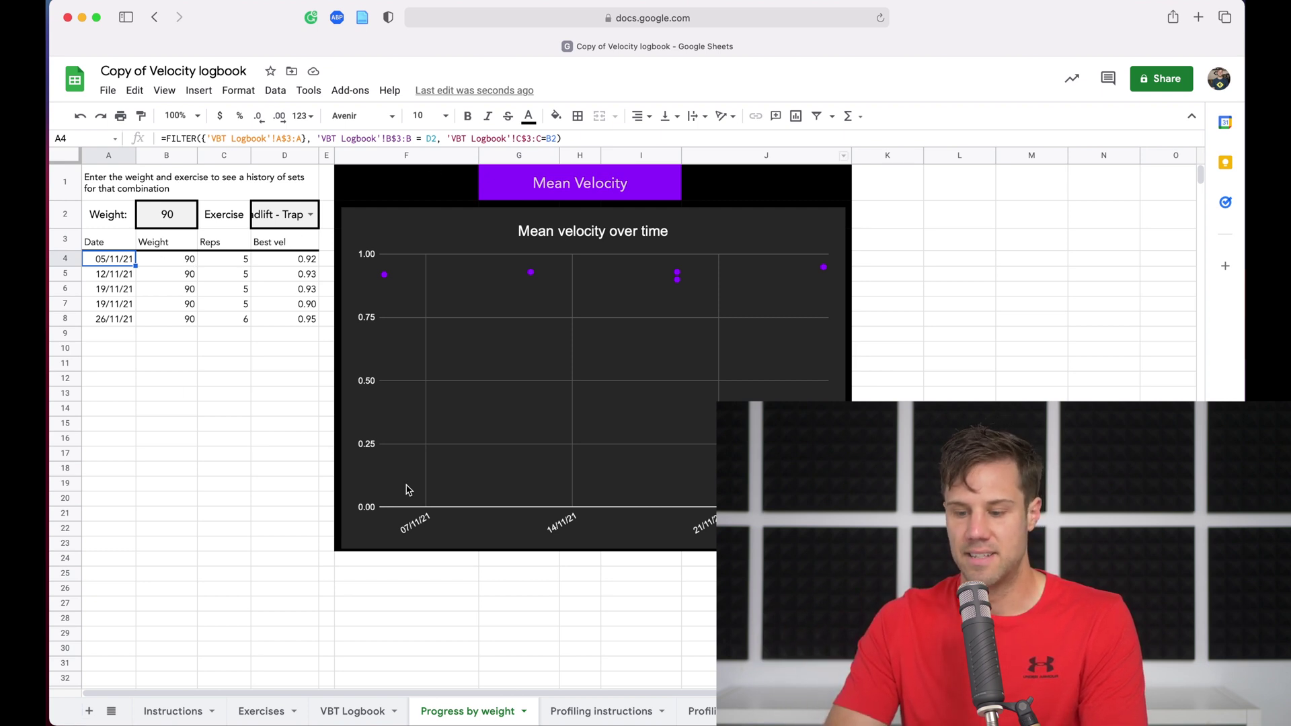
left_click(187, 333)
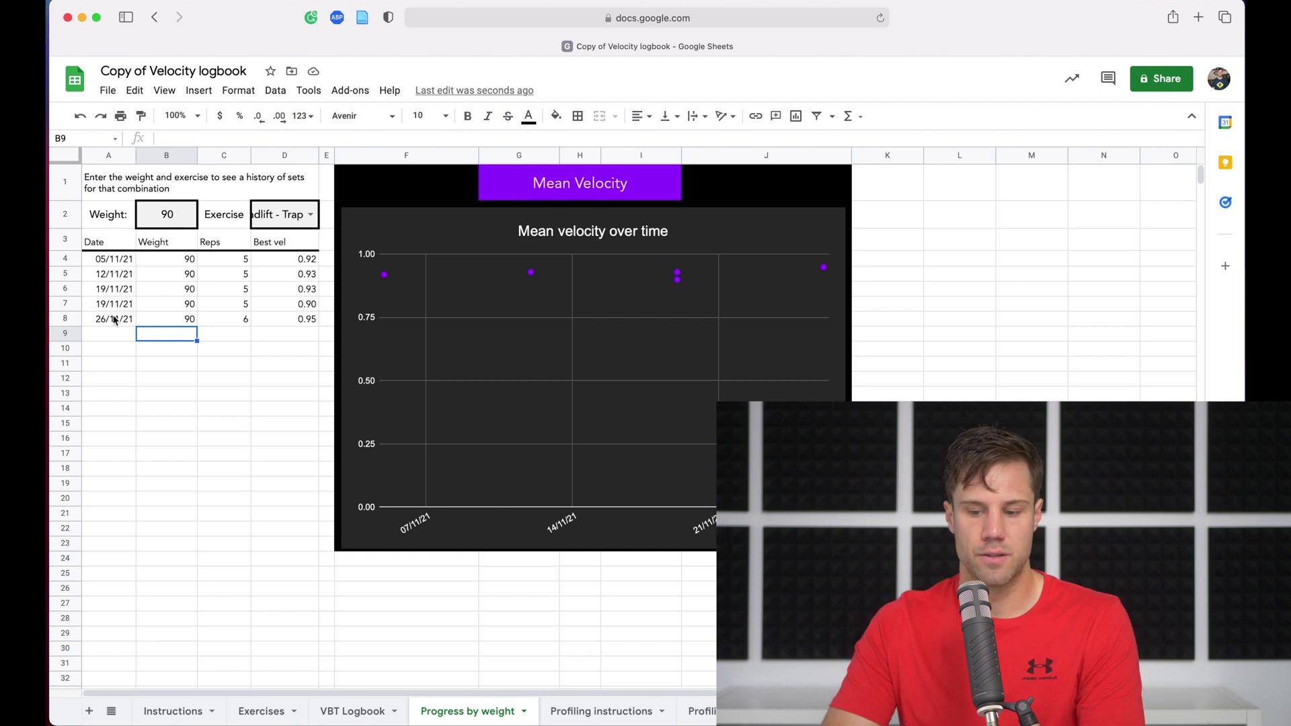
left_click(291, 264)
key("Down")
key("Down")
key("Down")
key("Down")
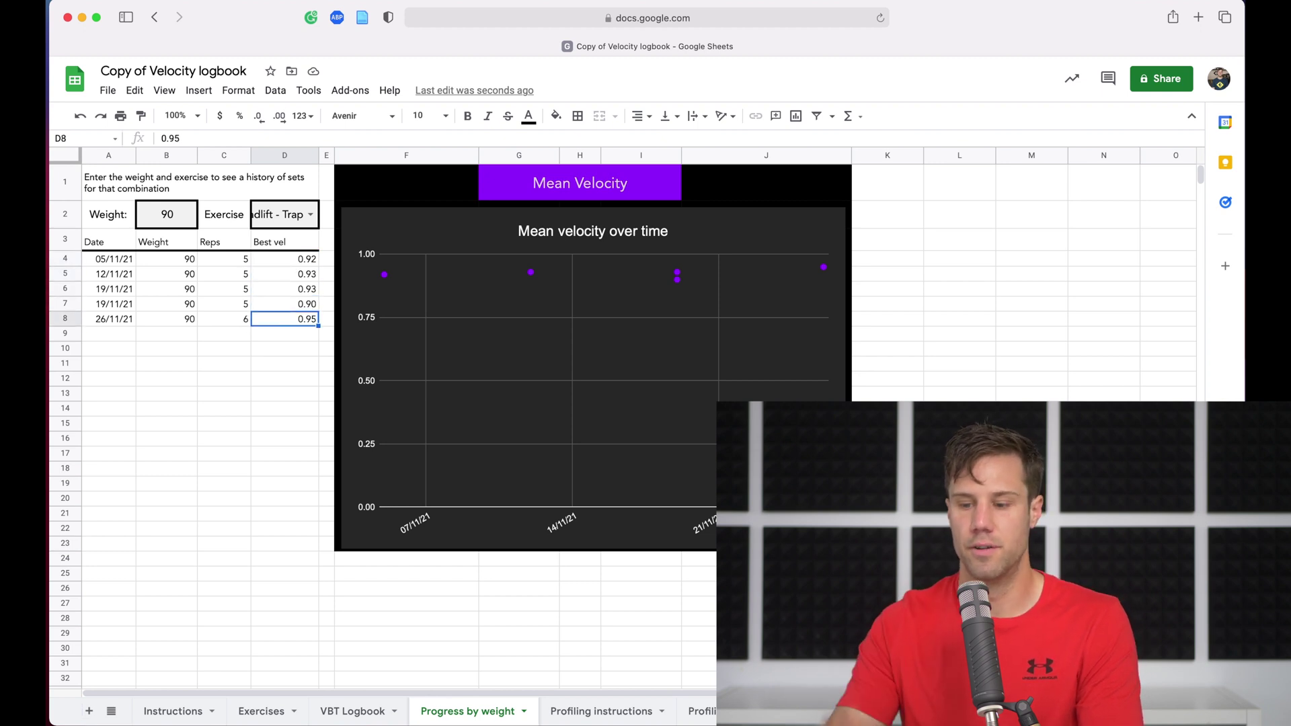
left_click(289, 378)
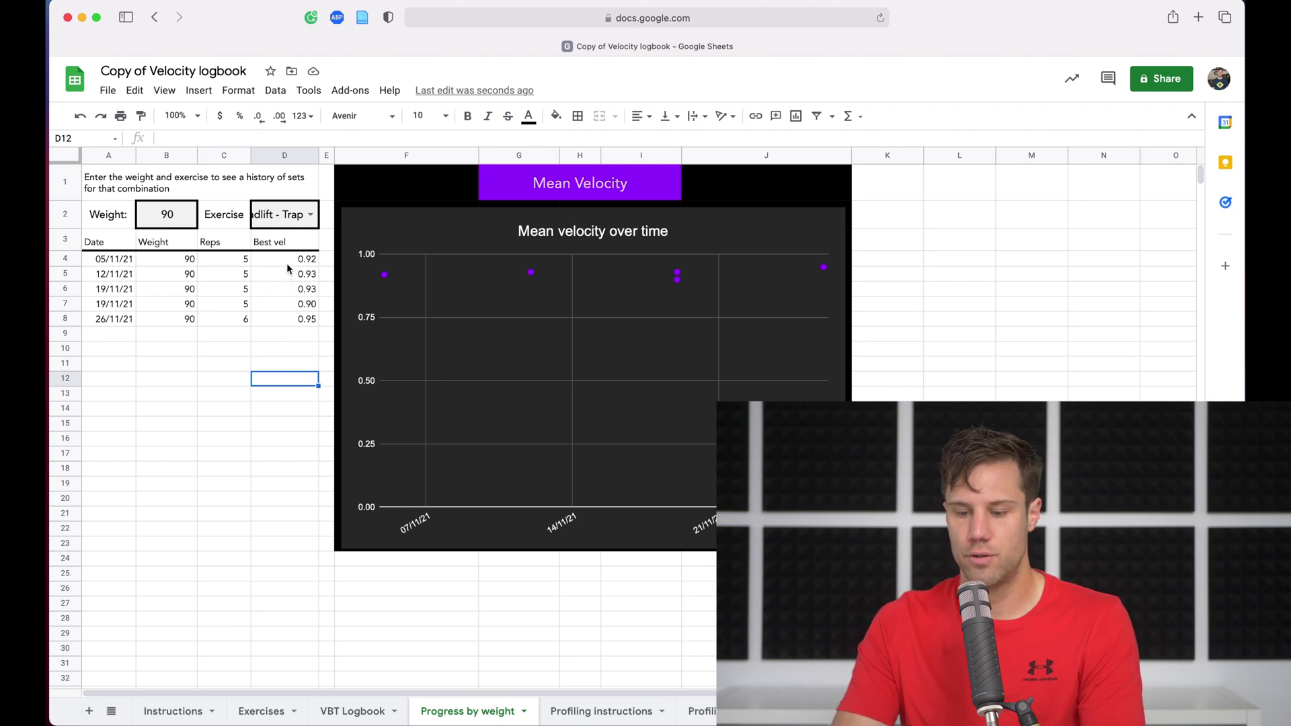
left_click(301, 309)
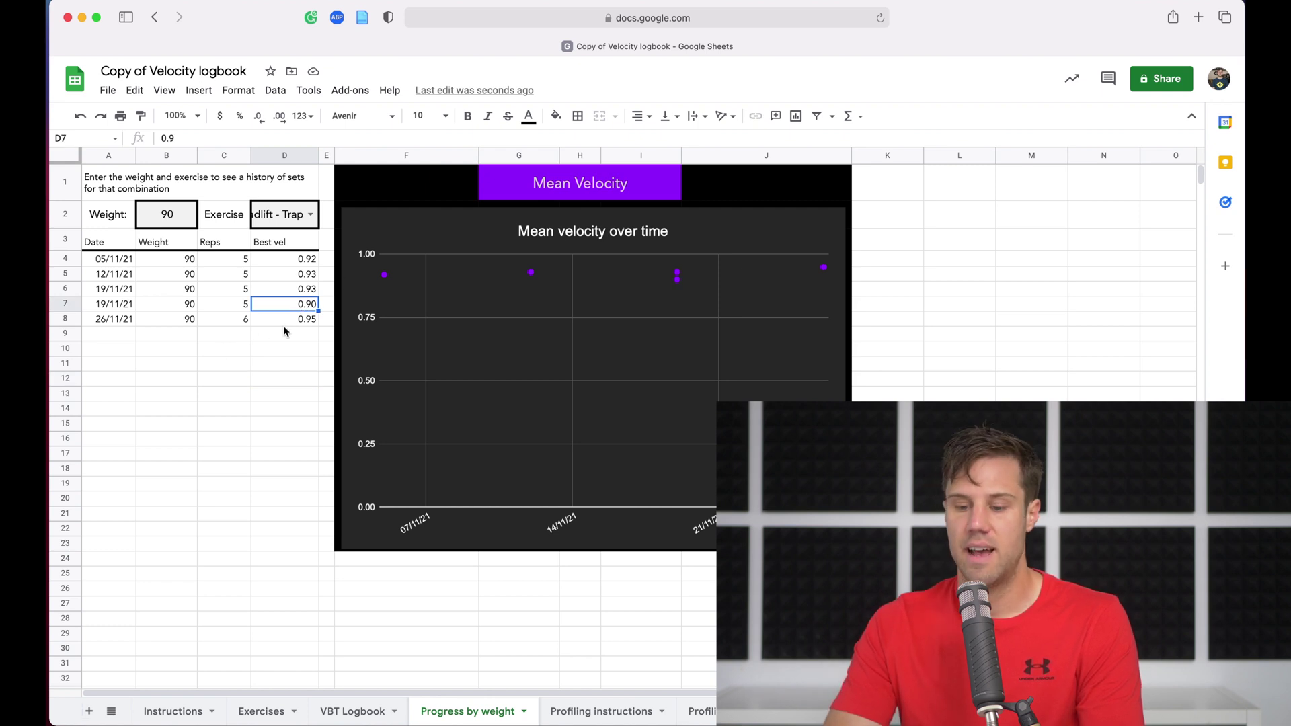
left_click(285, 326)
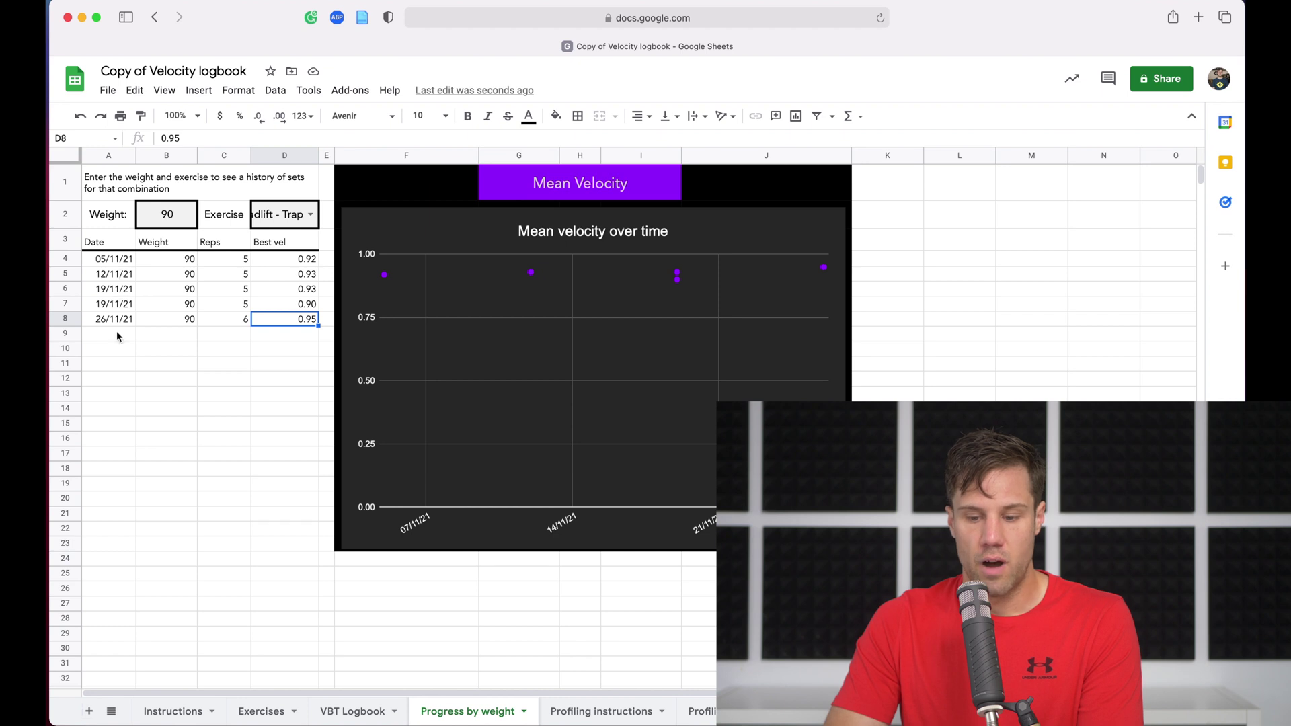
left_click(246, 338)
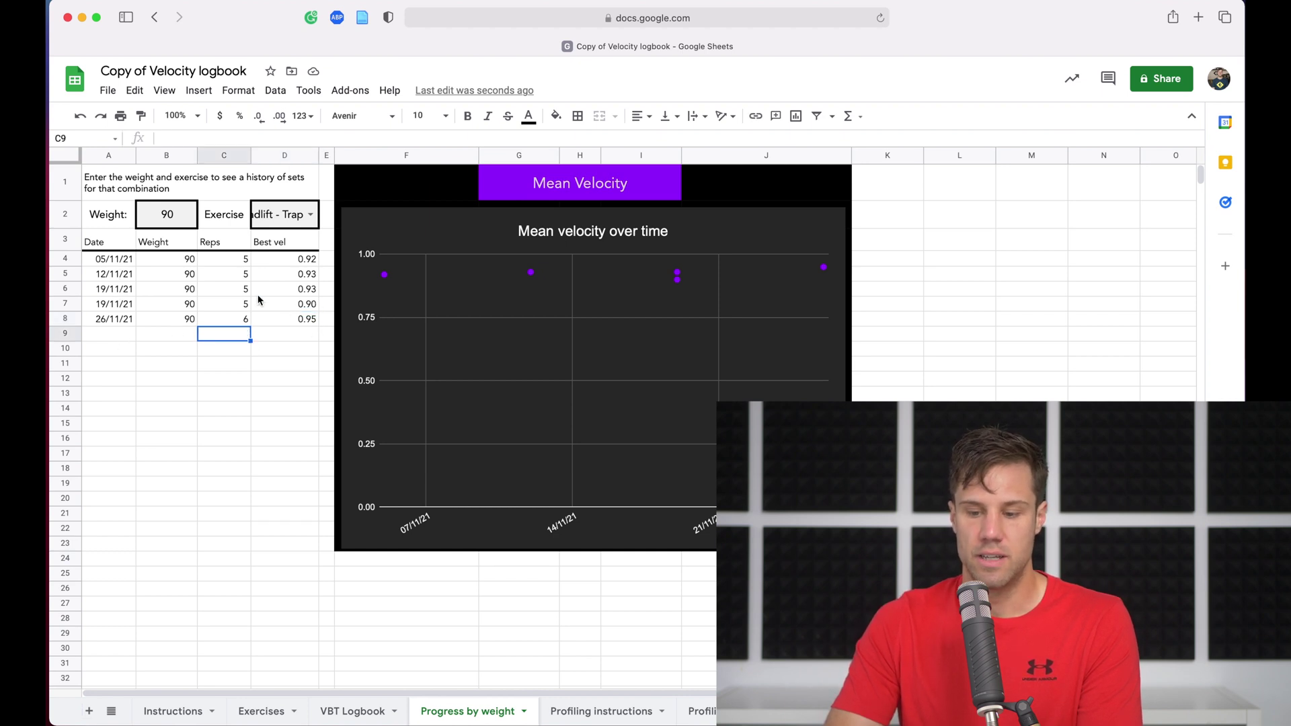
left_click(283, 320)
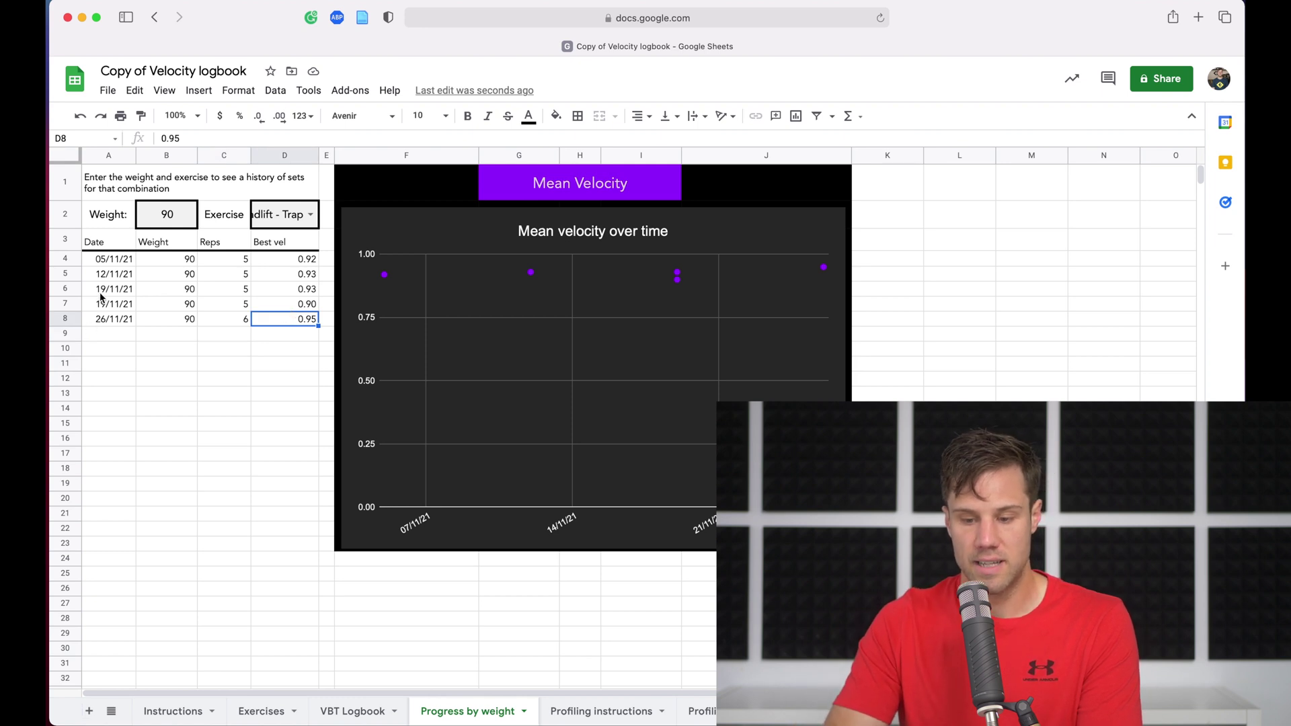
left_click_drag(95, 300, 301, 305)
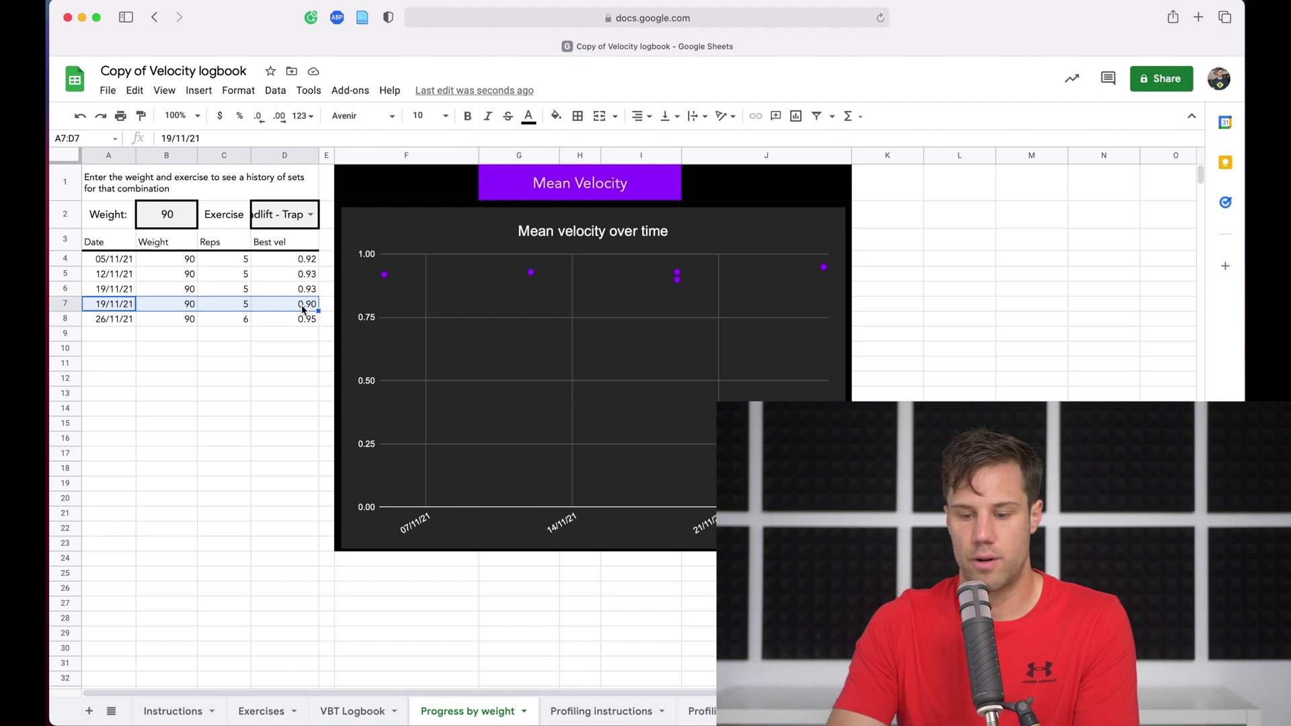
left_click(285, 325)
left_click_drag(108, 319, 269, 325)
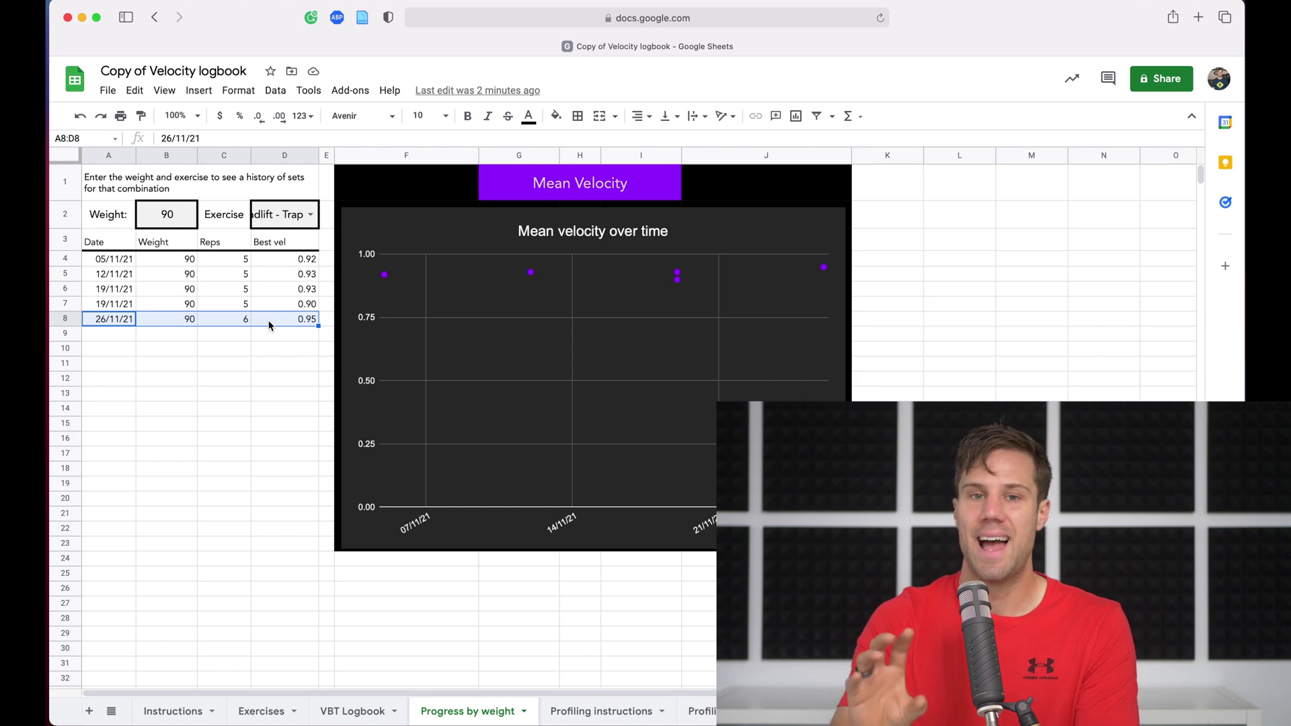
left_click(248, 364)
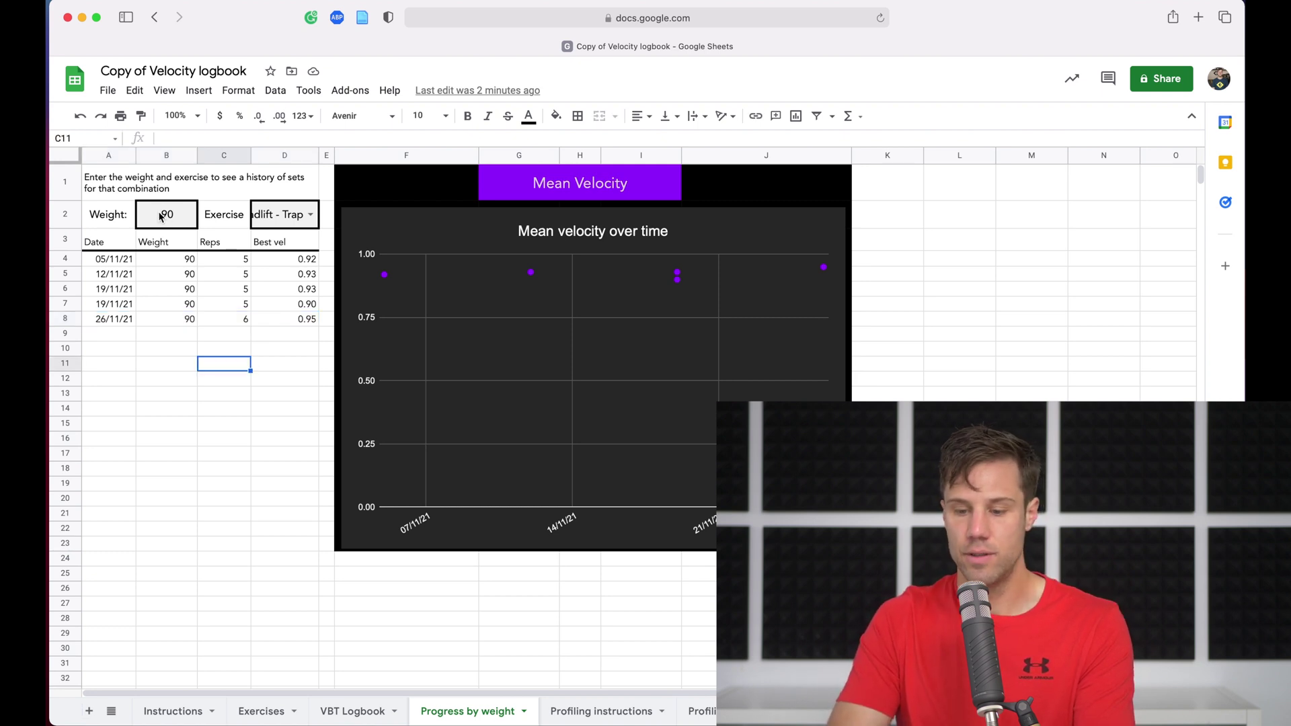
left_click(162, 217)
type("100")
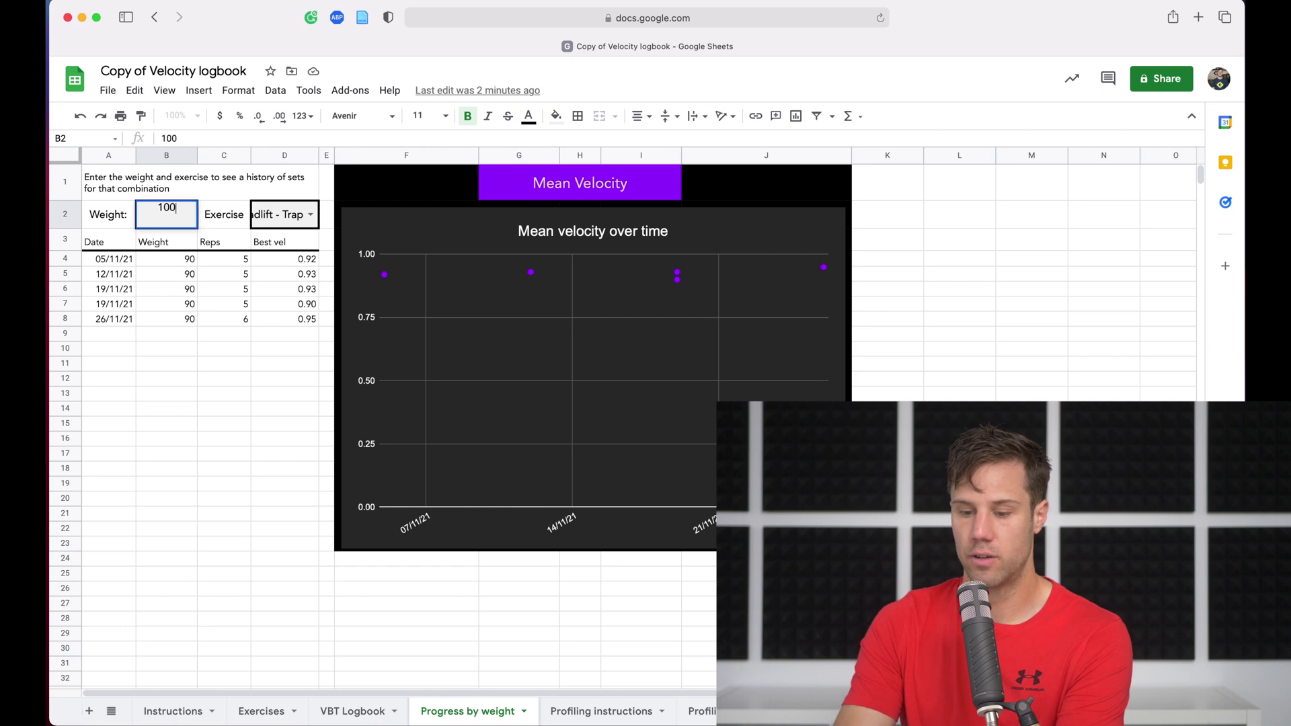
key("Return")
left_click(232, 349)
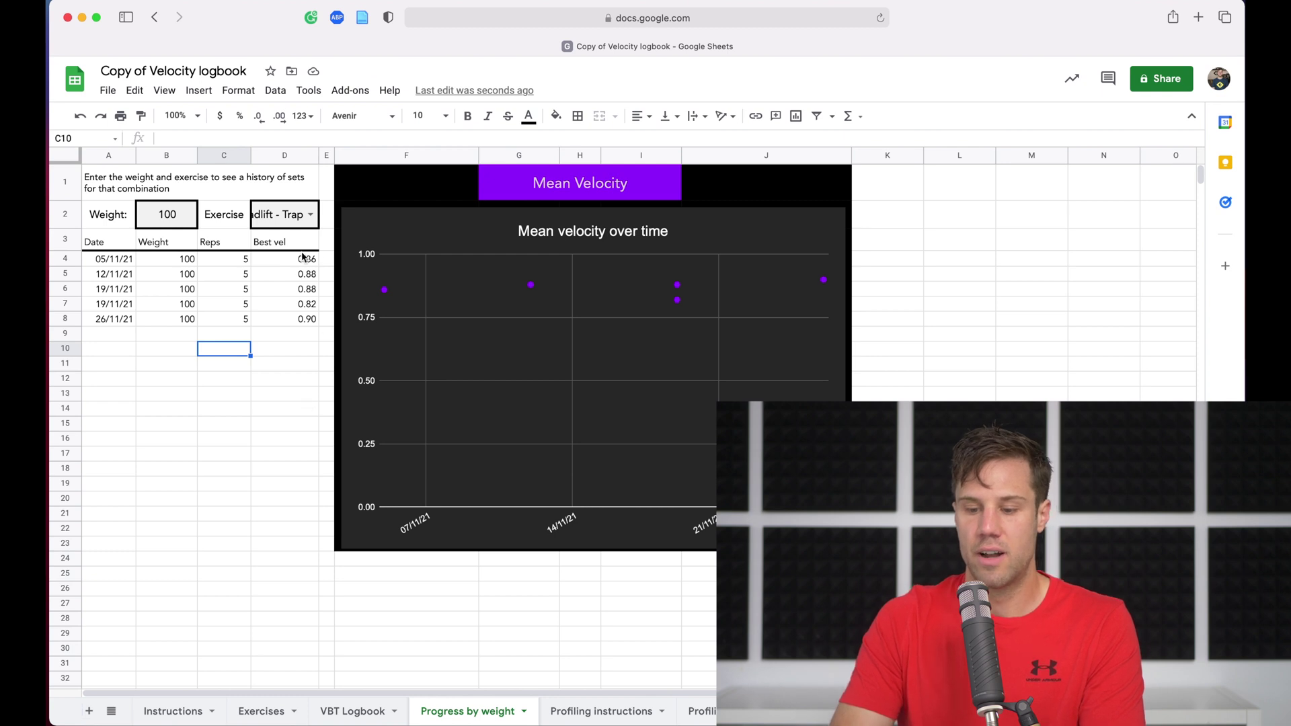
left_click(290, 273)
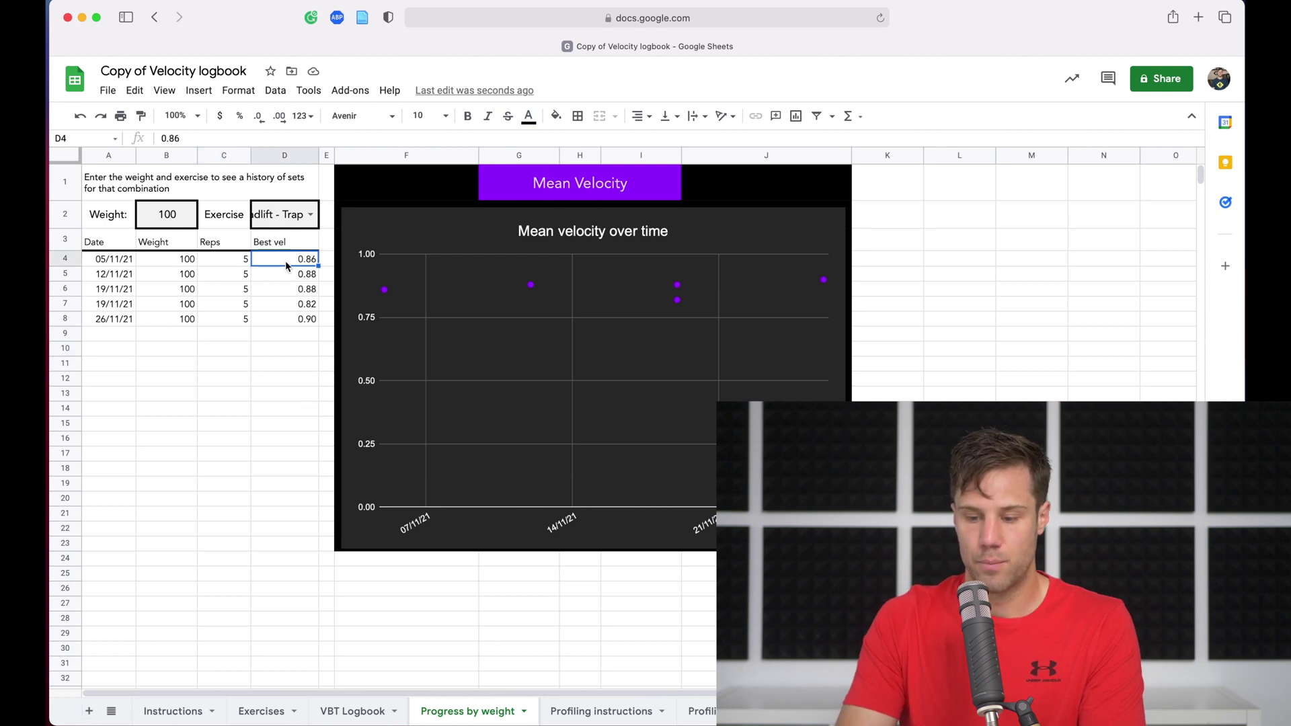
left_click(285, 289)
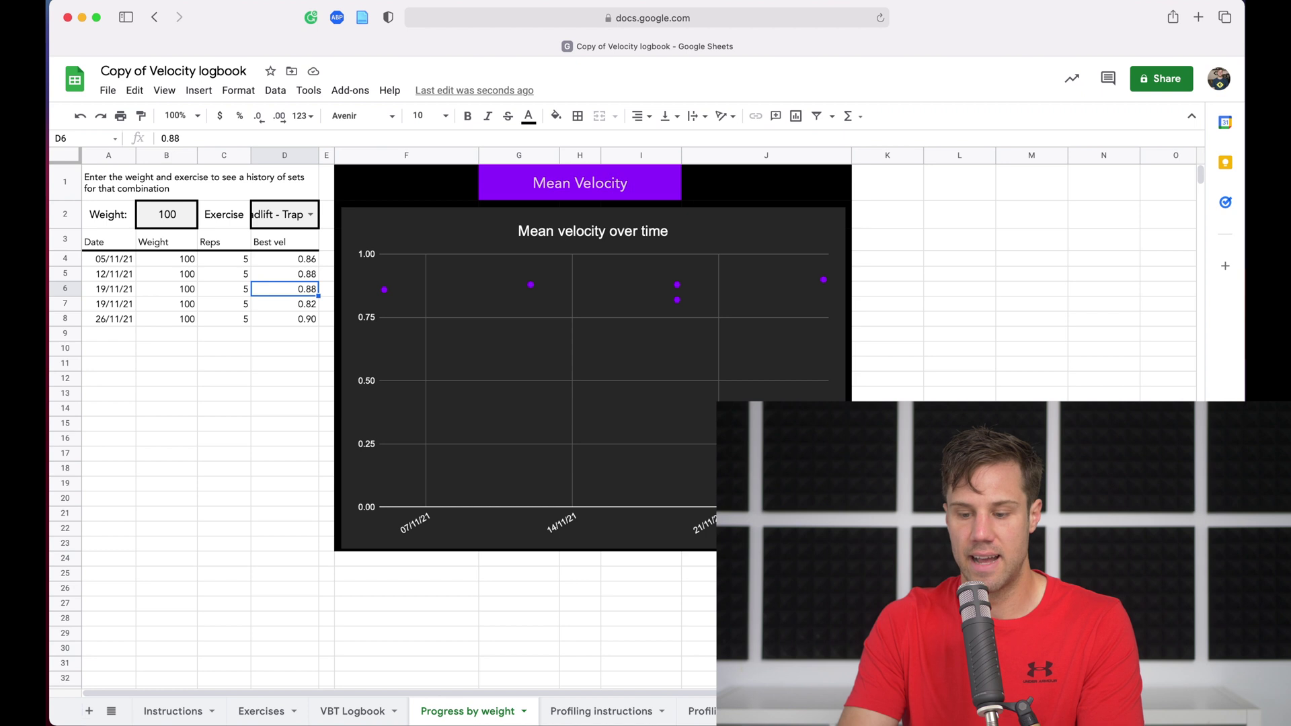
key("Down")
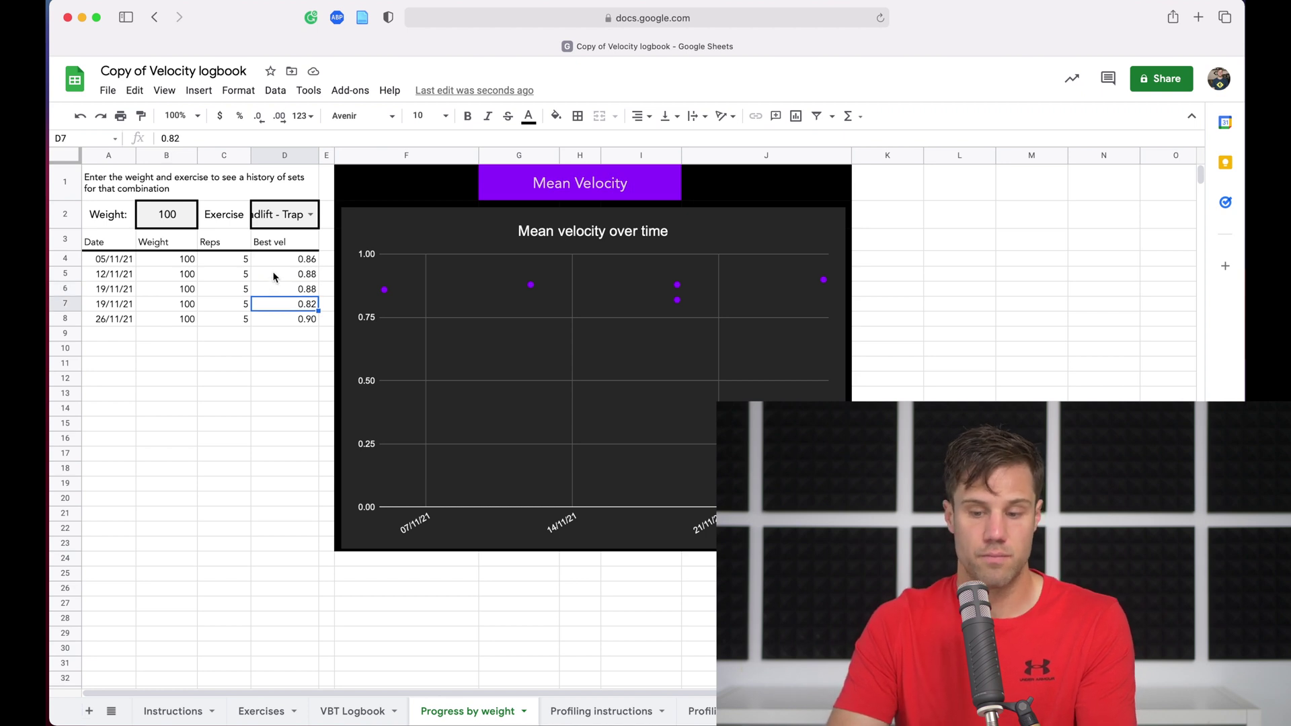
left_click(295, 320)
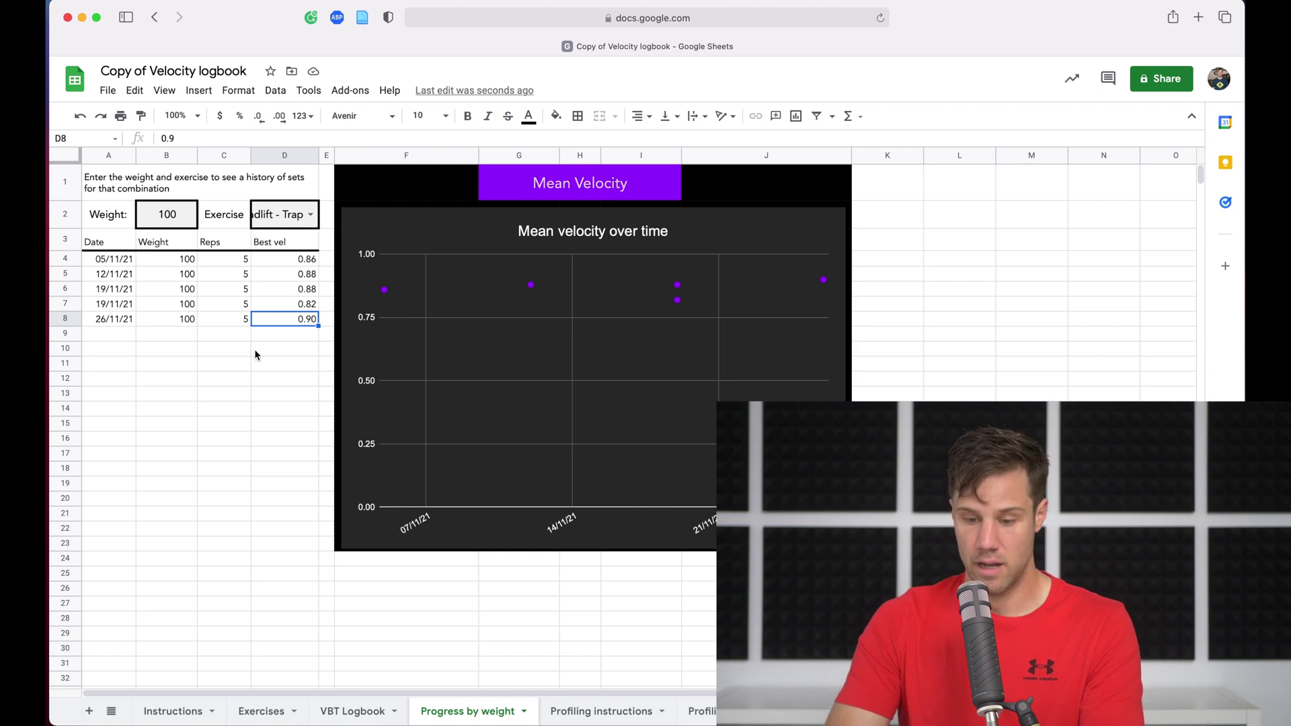
left_click_drag(113, 322, 255, 321)
left_click(256, 321)
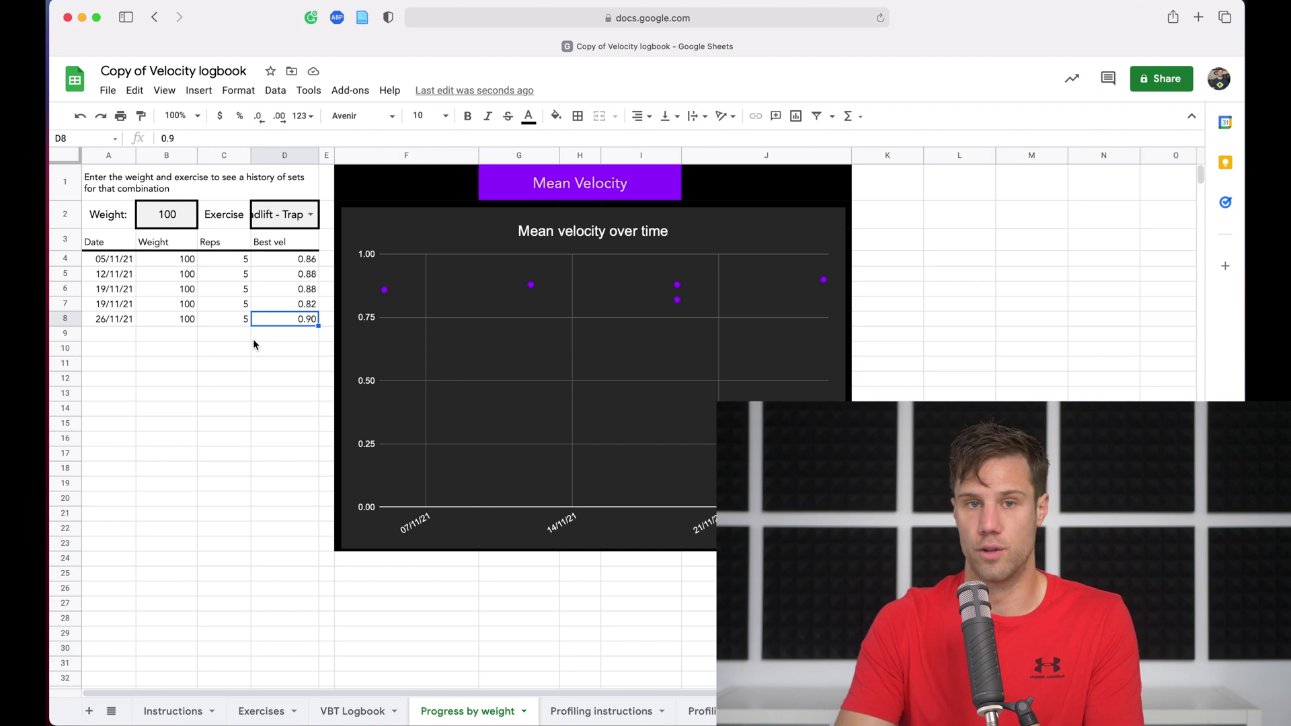
left_click(252, 339)
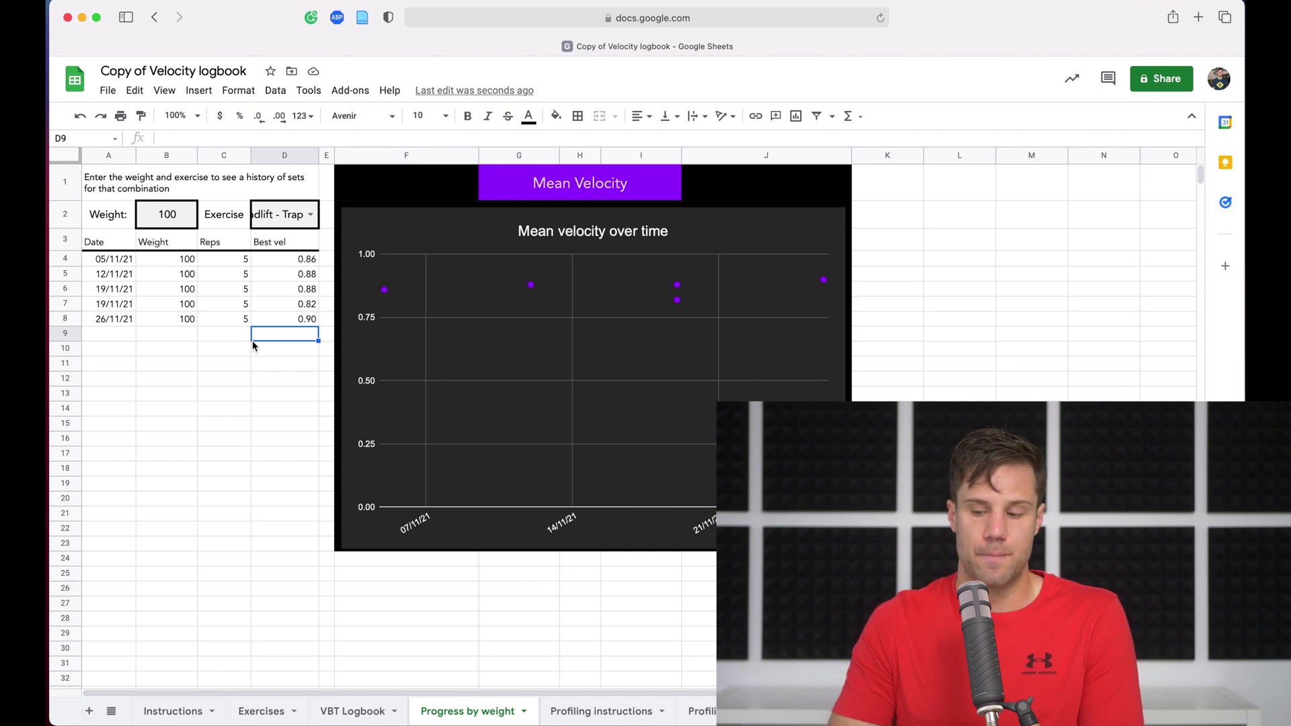
left_click(310, 264)
left_click(201, 370)
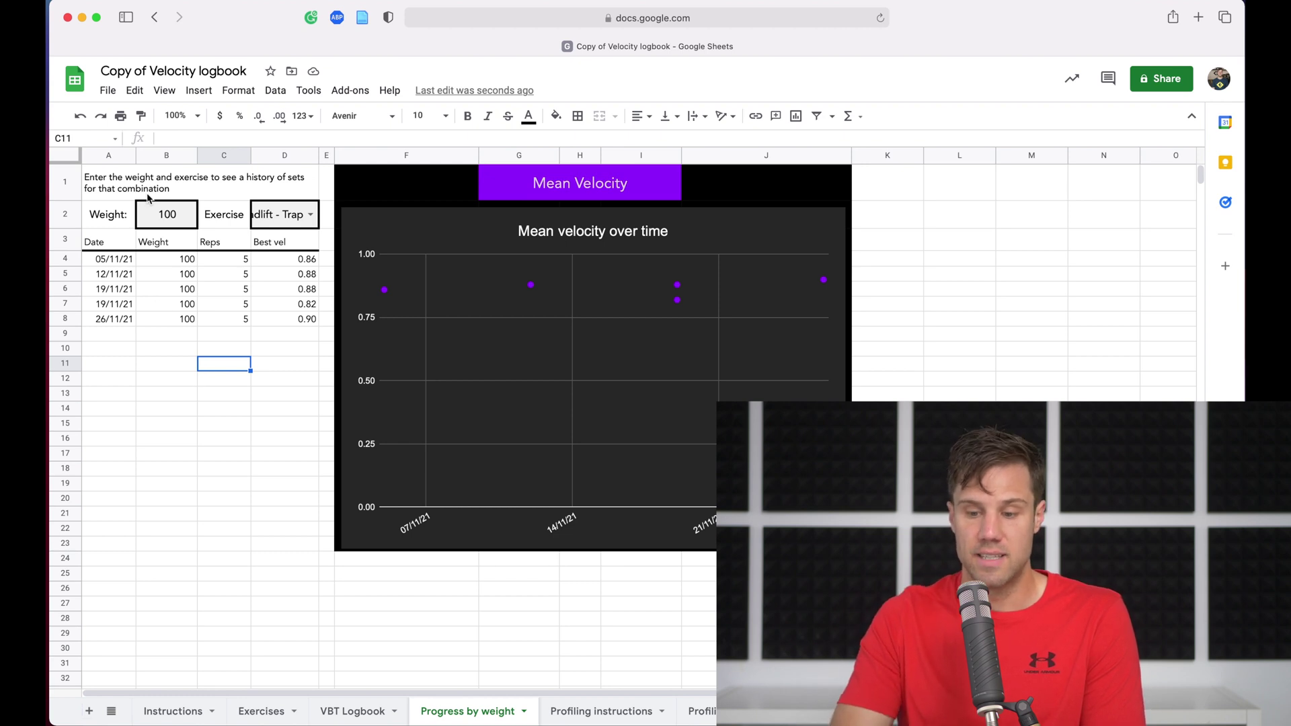
left_click(165, 222)
left_click(208, 408)
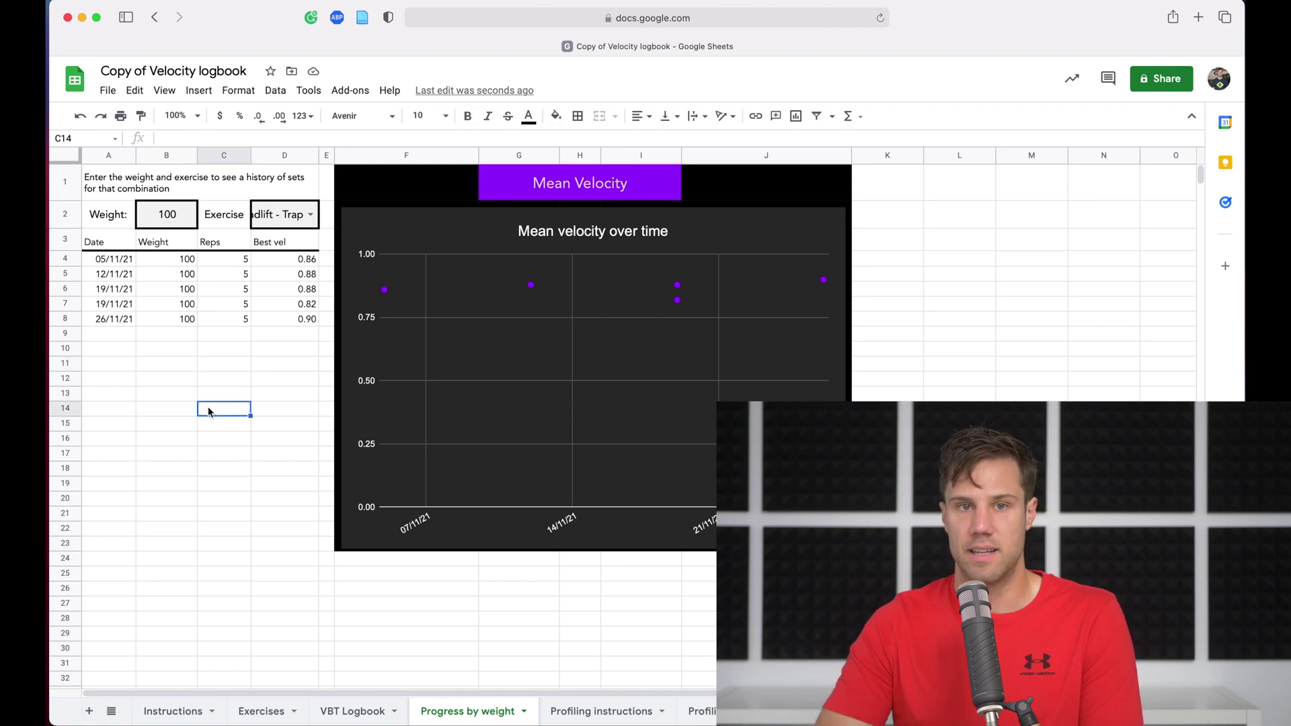
Filter to Bench Press at weight 90, returning a single 09/11/21 set and an empty chart
left_click(314, 216)
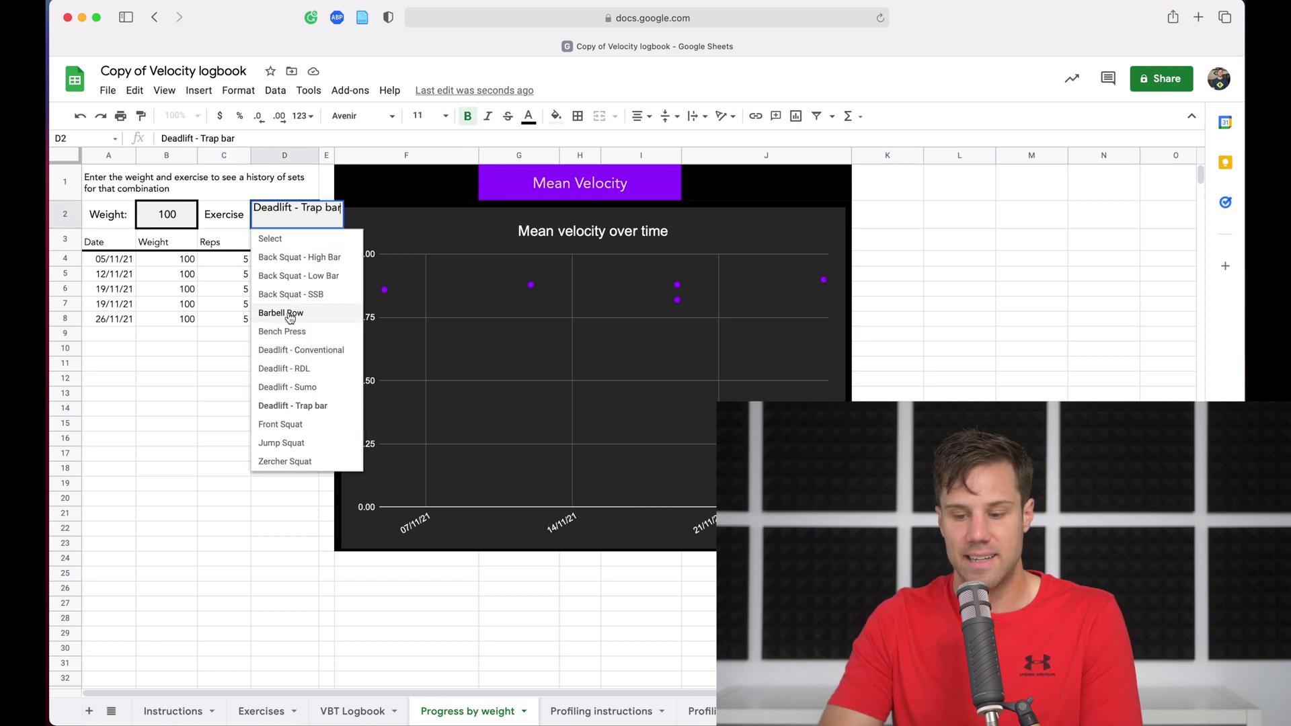
left_click(299, 332)
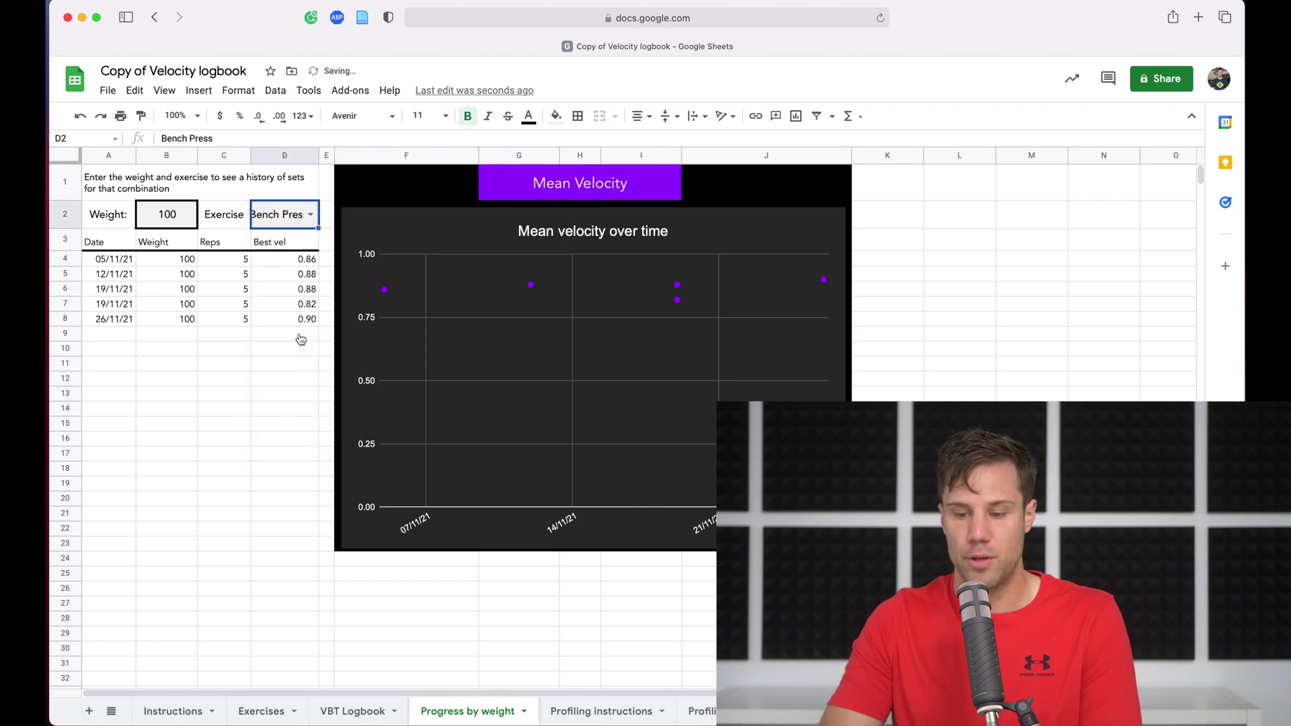
left_click(165, 217)
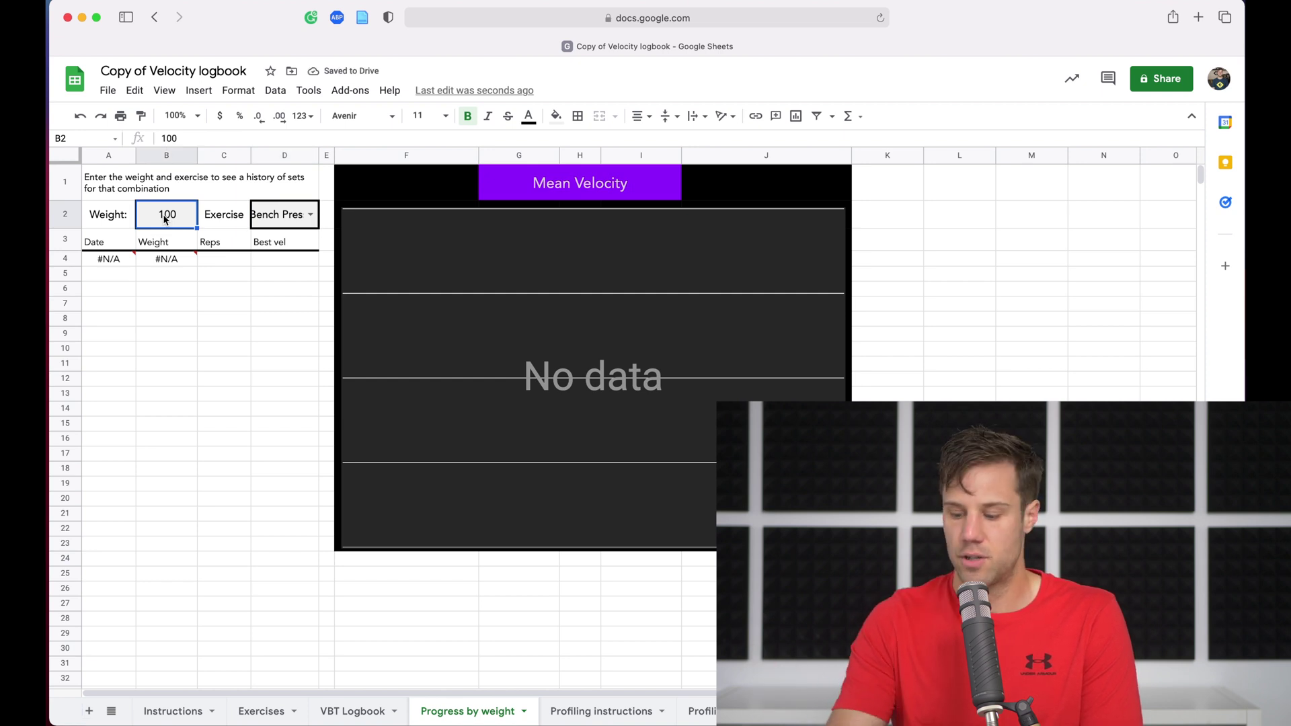
type("90")
key("Return")
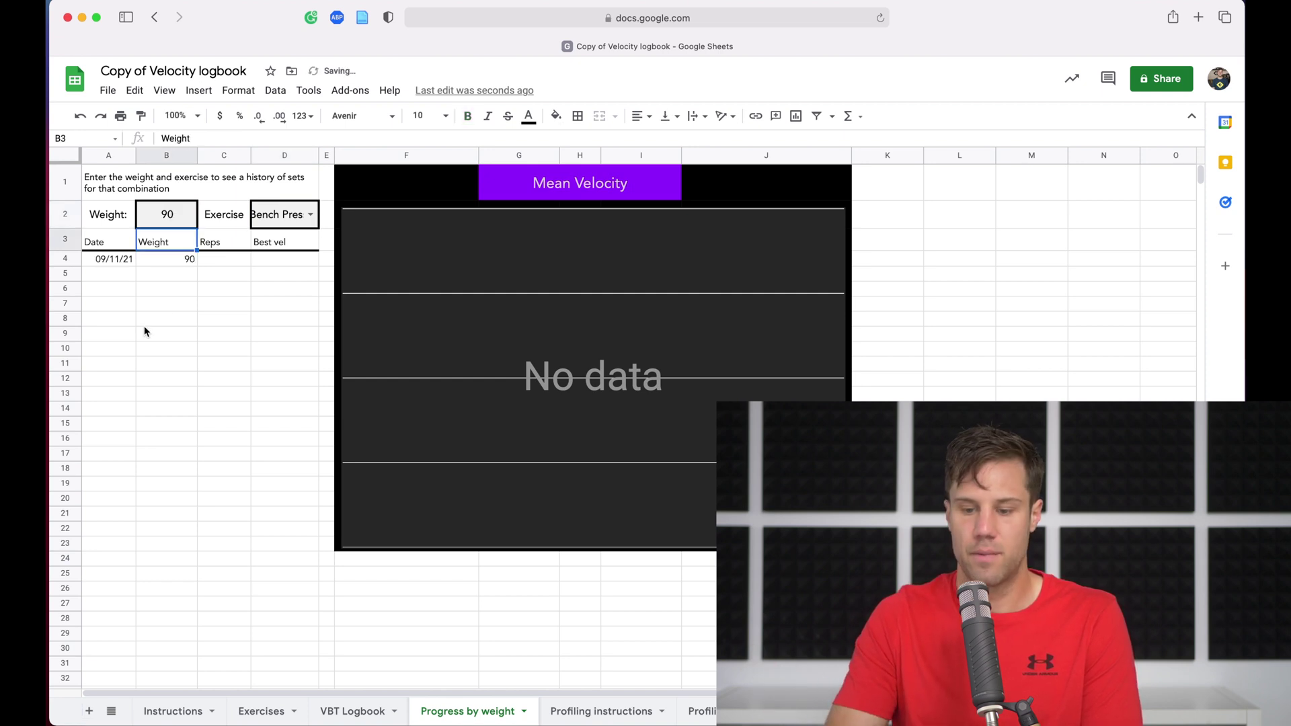
left_click(167, 304)
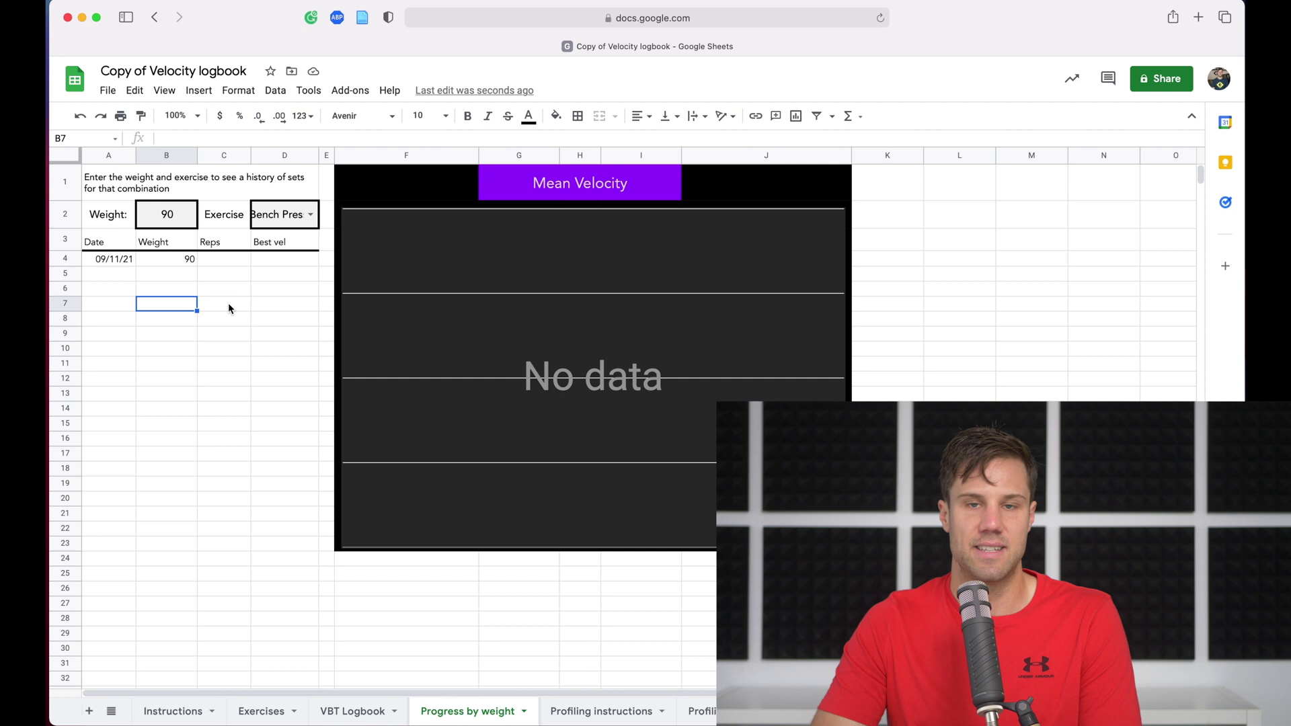
left_click(183, 398)
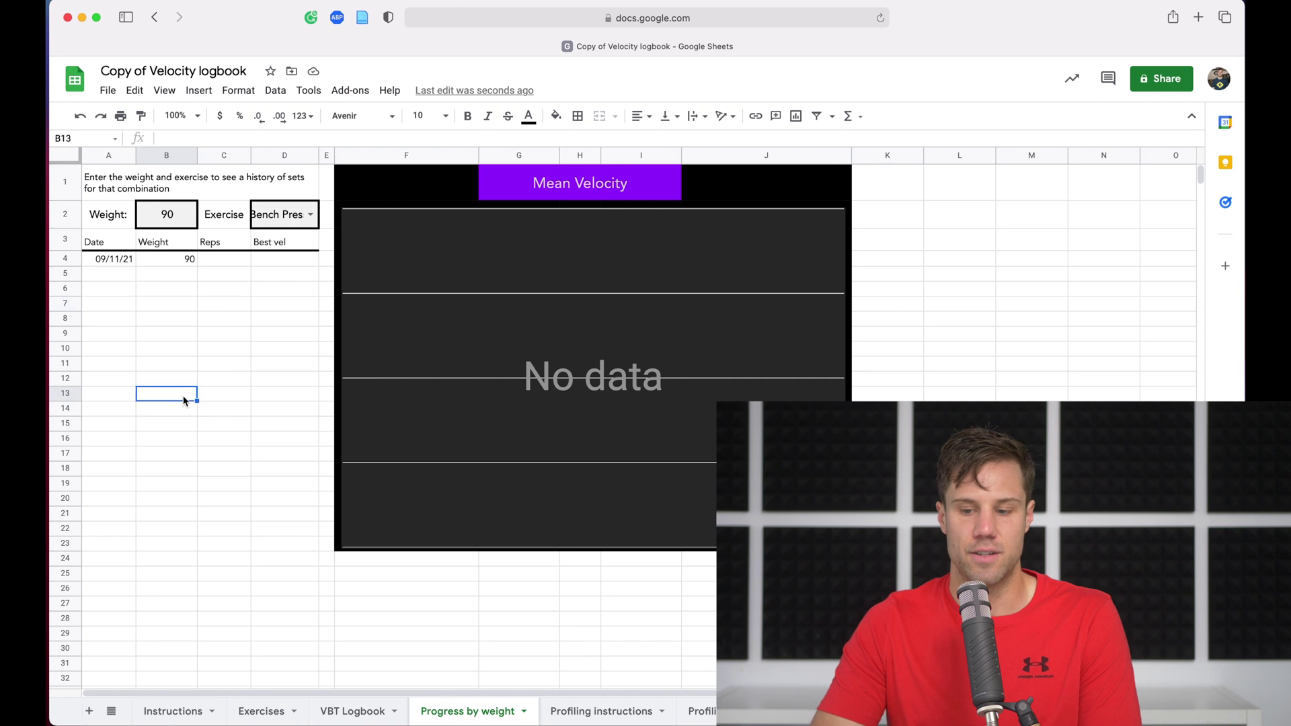
Reopen the exercise dropdown in D2 to choose a different exercise
left_click(310, 214)
left_click(238, 341)
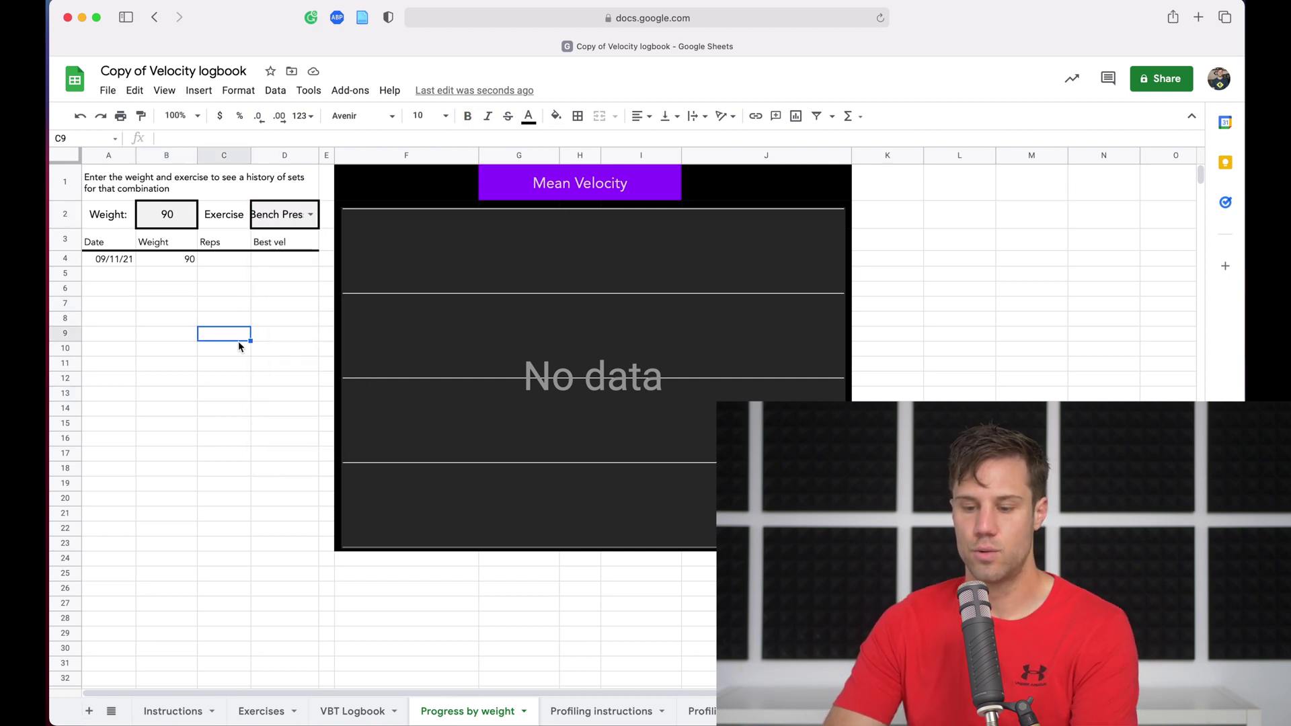
left_click(314, 216)
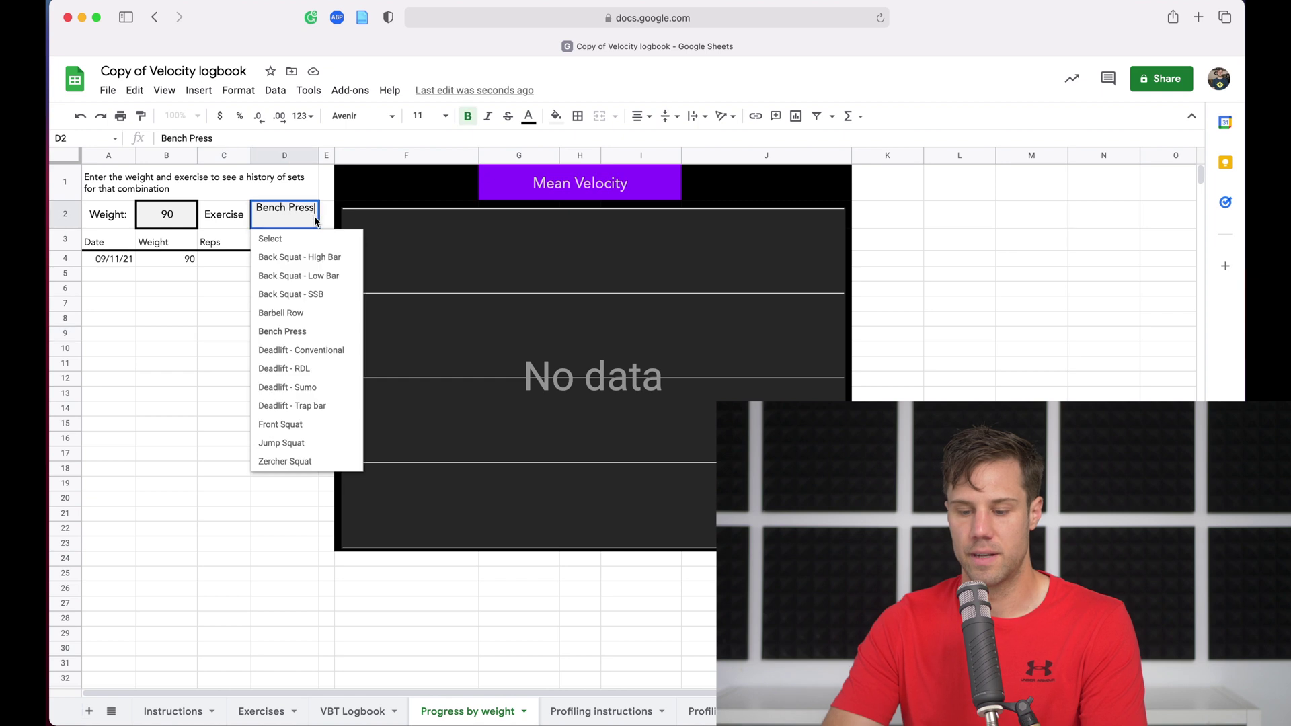
Switch the exercise back to Deadlift - Trap bar, showing five 90 kg sets charted again
left_click(299, 406)
left_click(217, 379)
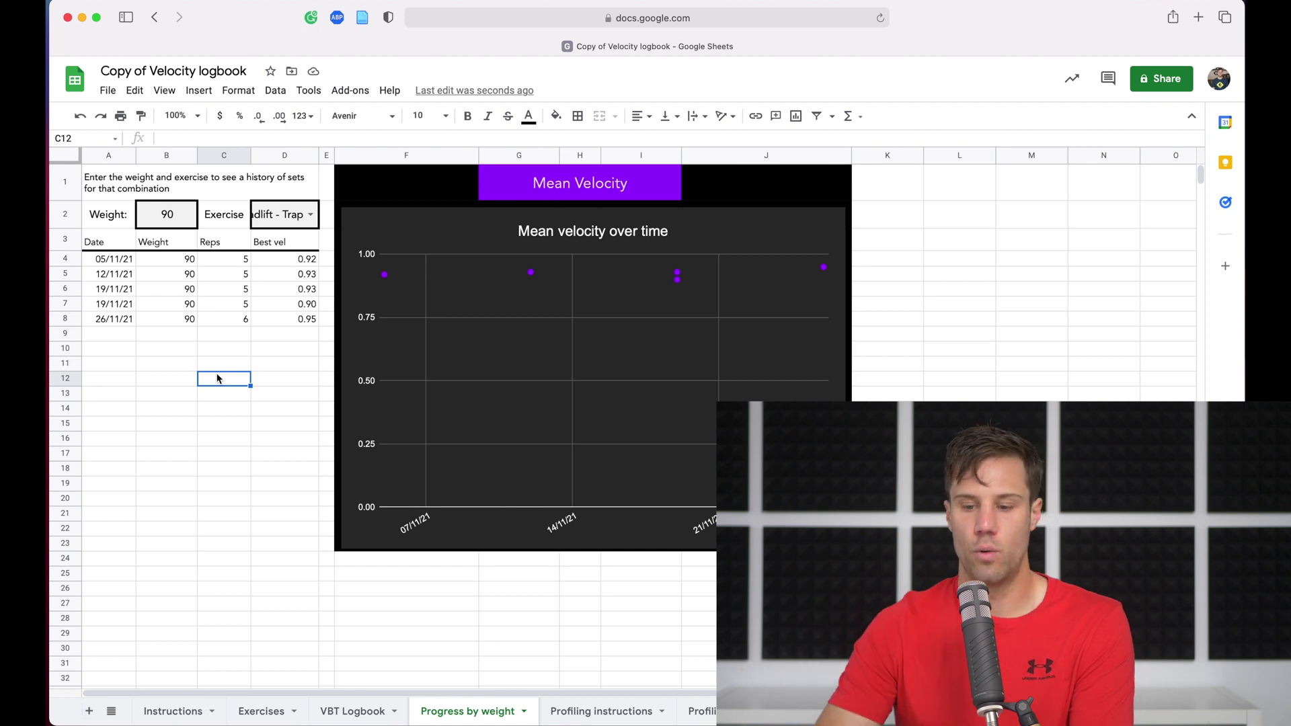
left_click(181, 364)
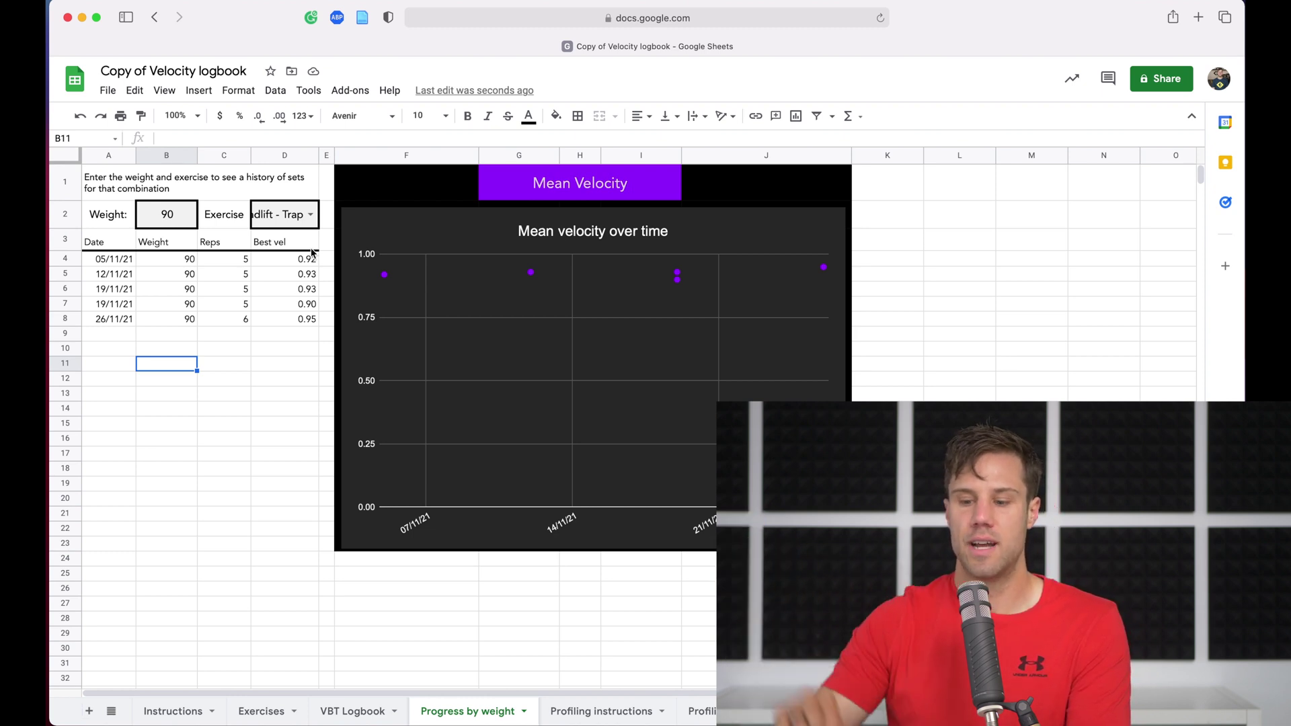
left_click(232, 533)
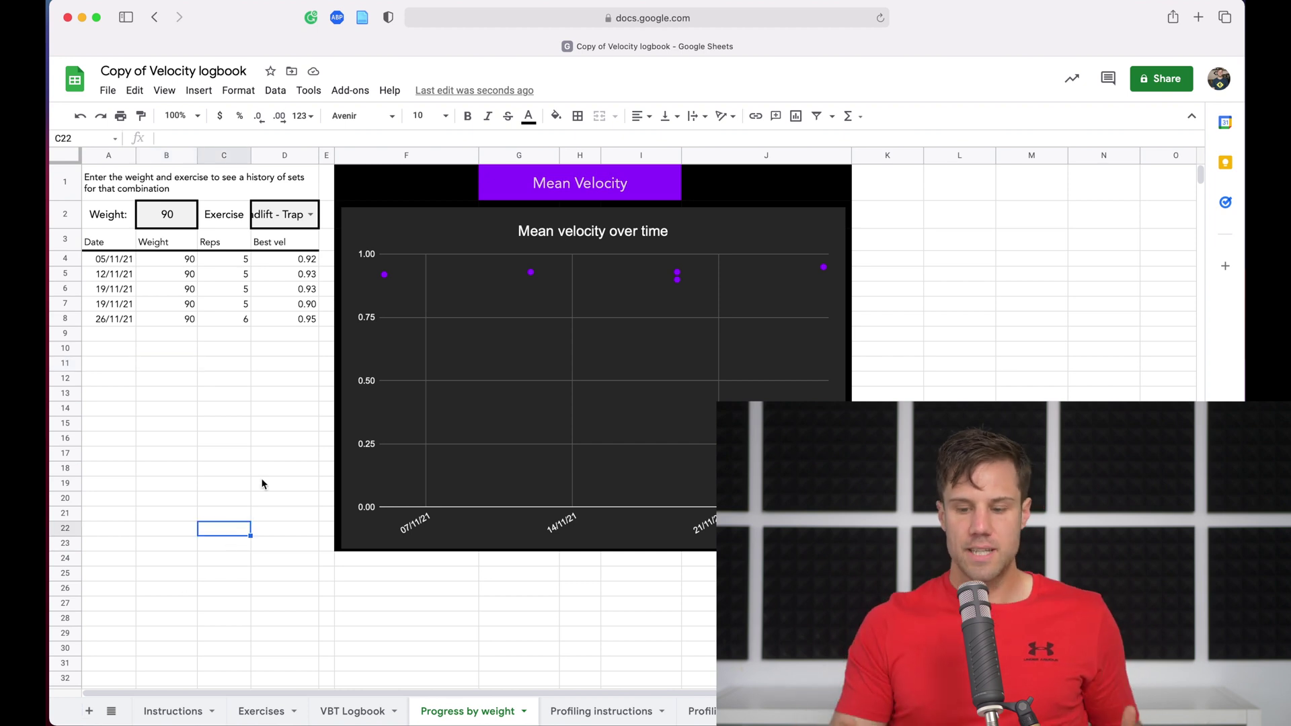
left_click(191, 226)
left_click(265, 219)
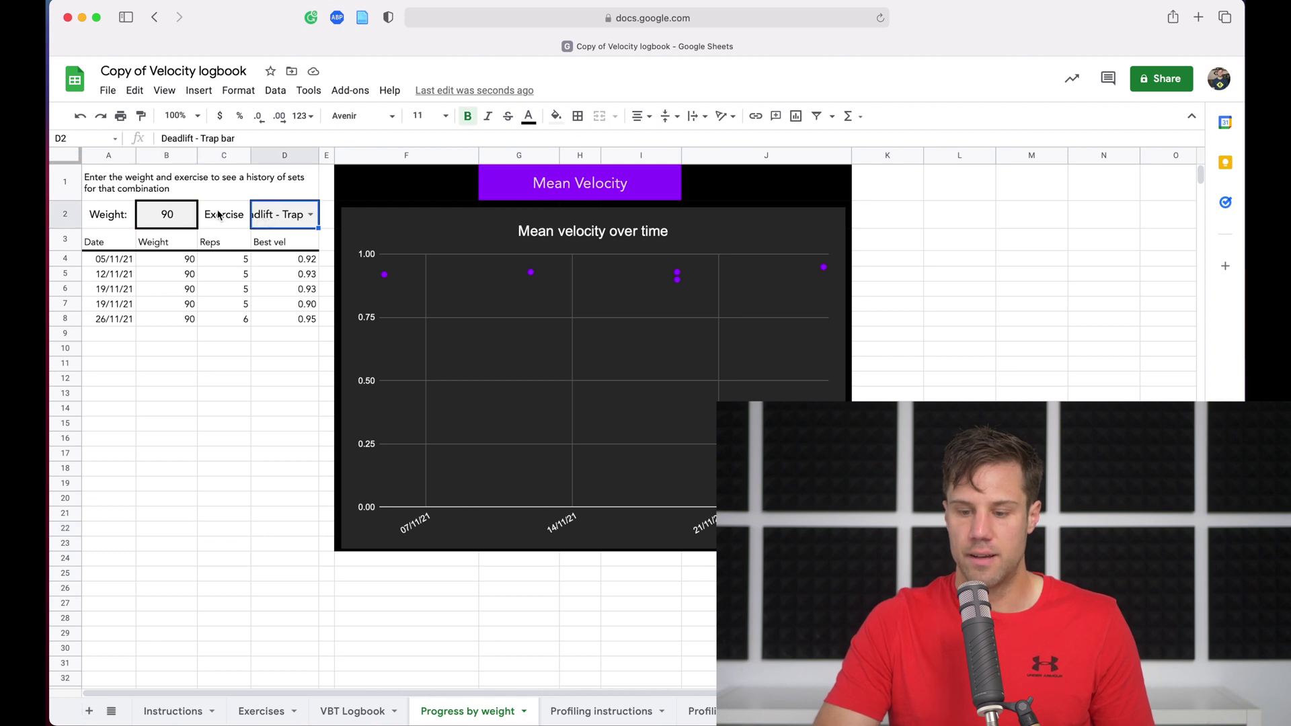
left_click(157, 214)
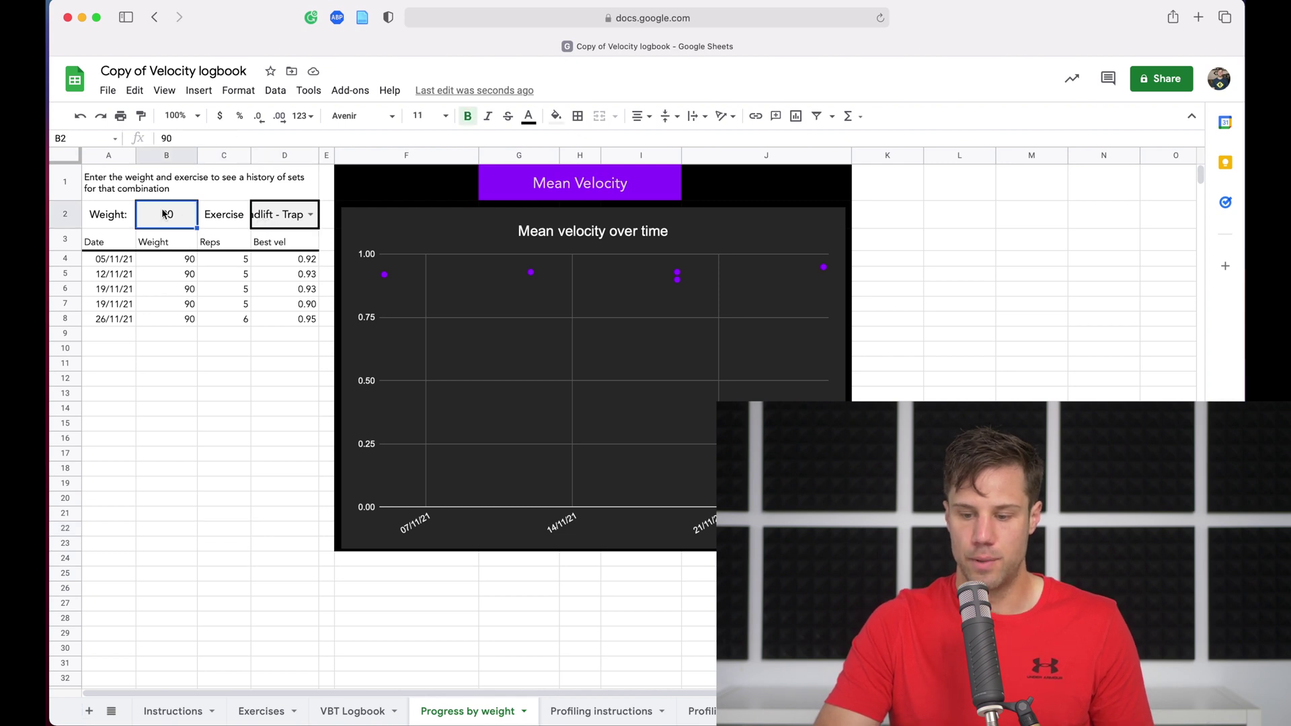
On the VBT Logbook sheet, select the four 26/11/21 rows 20–23
left_click(364, 711)
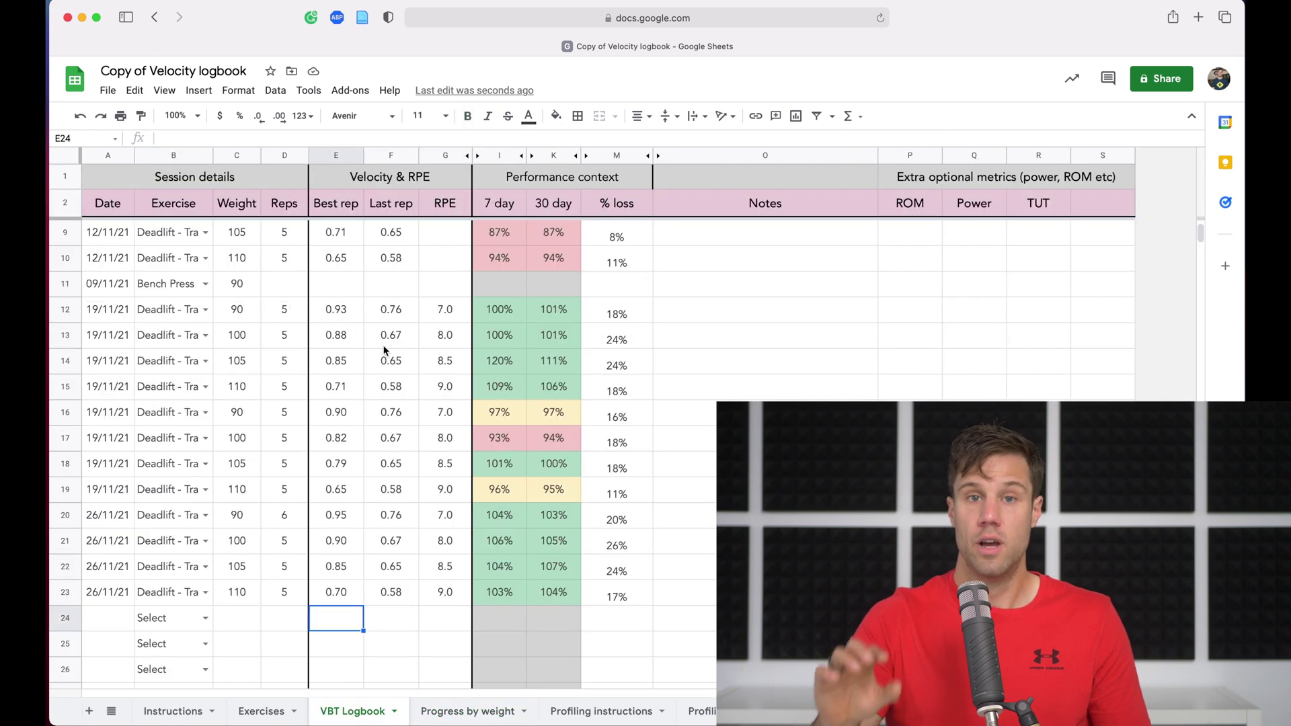
scroll(384, 349, "up", 3)
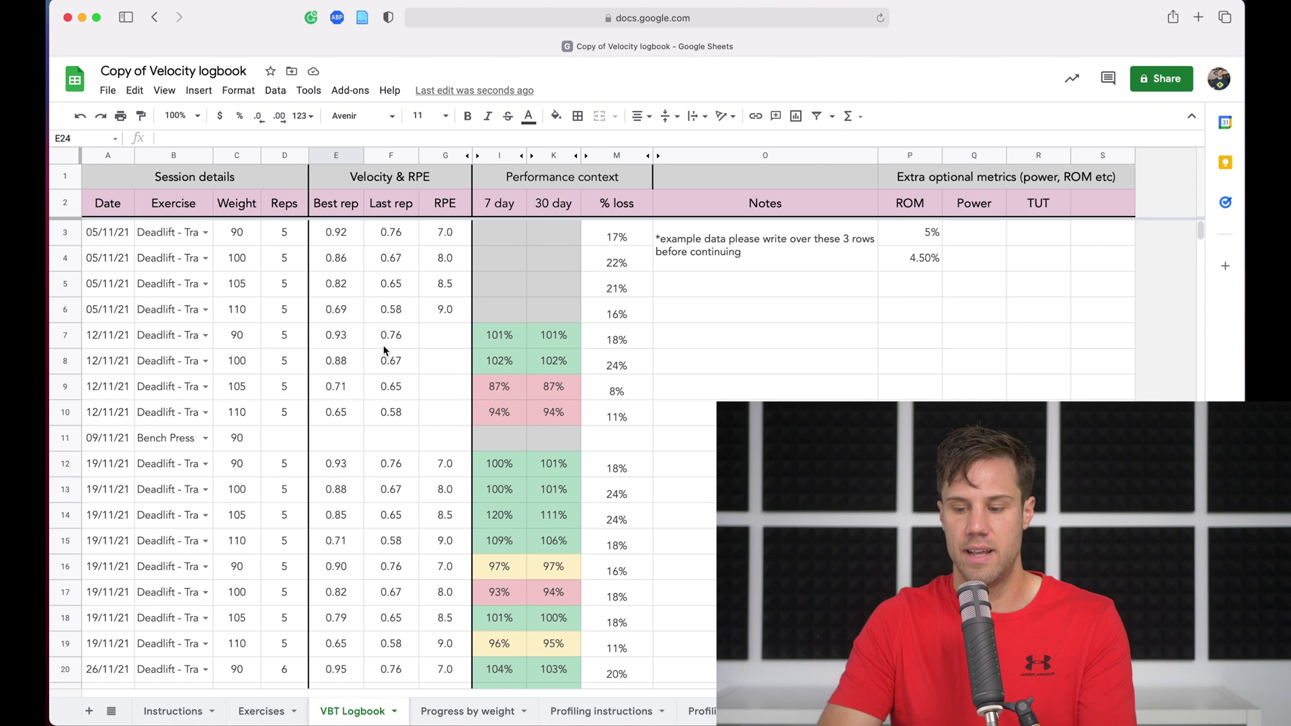
scroll(385, 350, "down", 6)
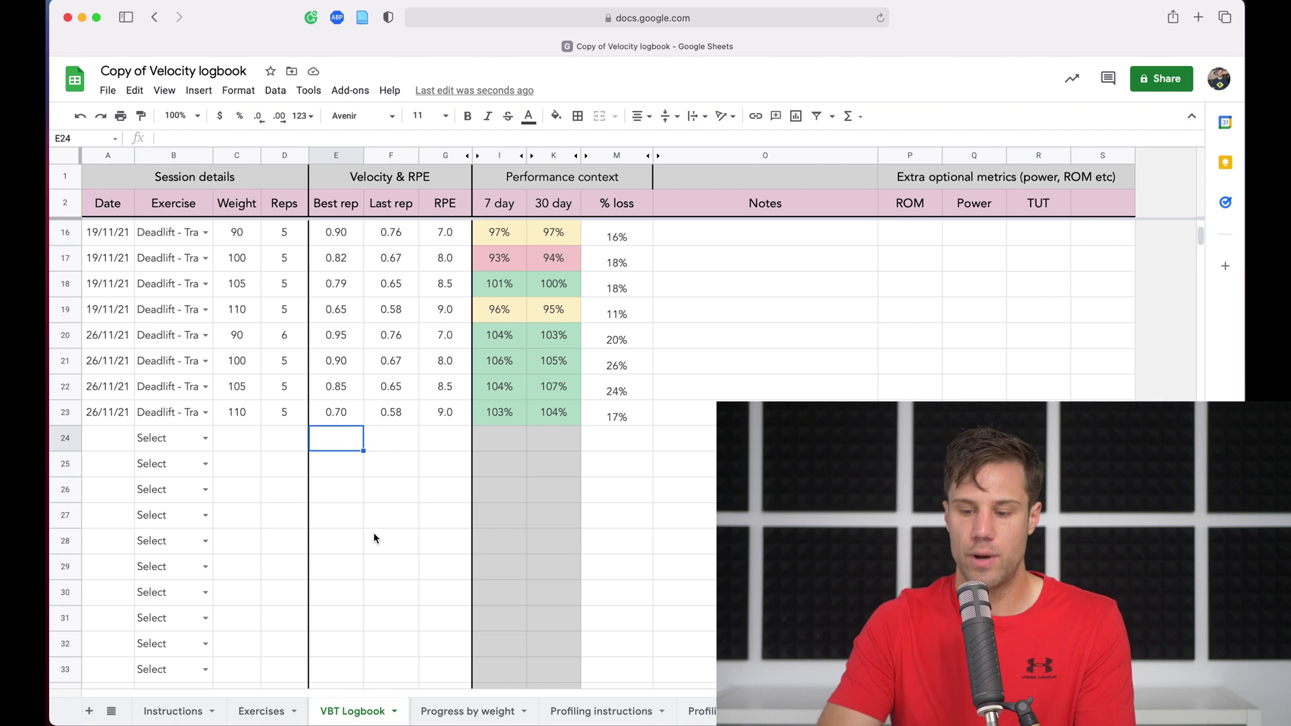
left_click_drag(65, 336, 65, 411)
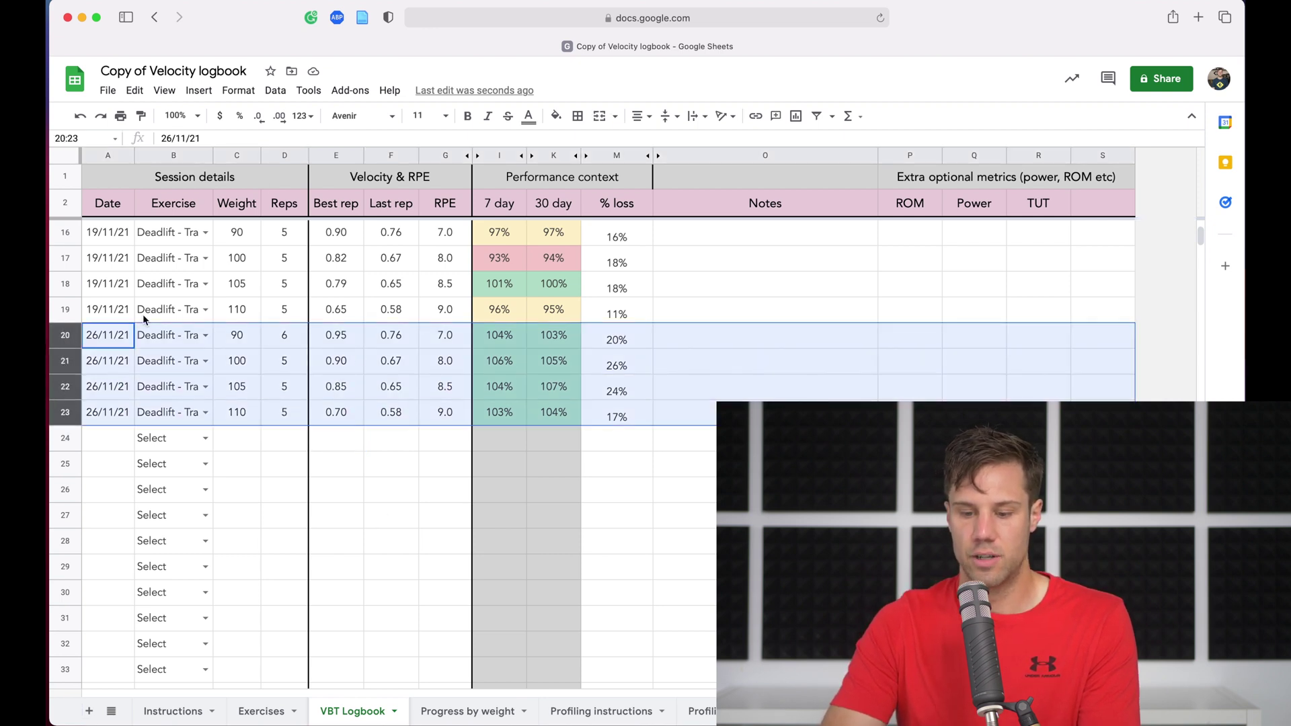
Select the 7-day and 30-day percentages for rows 20–23, then return to Progress by weight
scroll(190, 381, "down", 2)
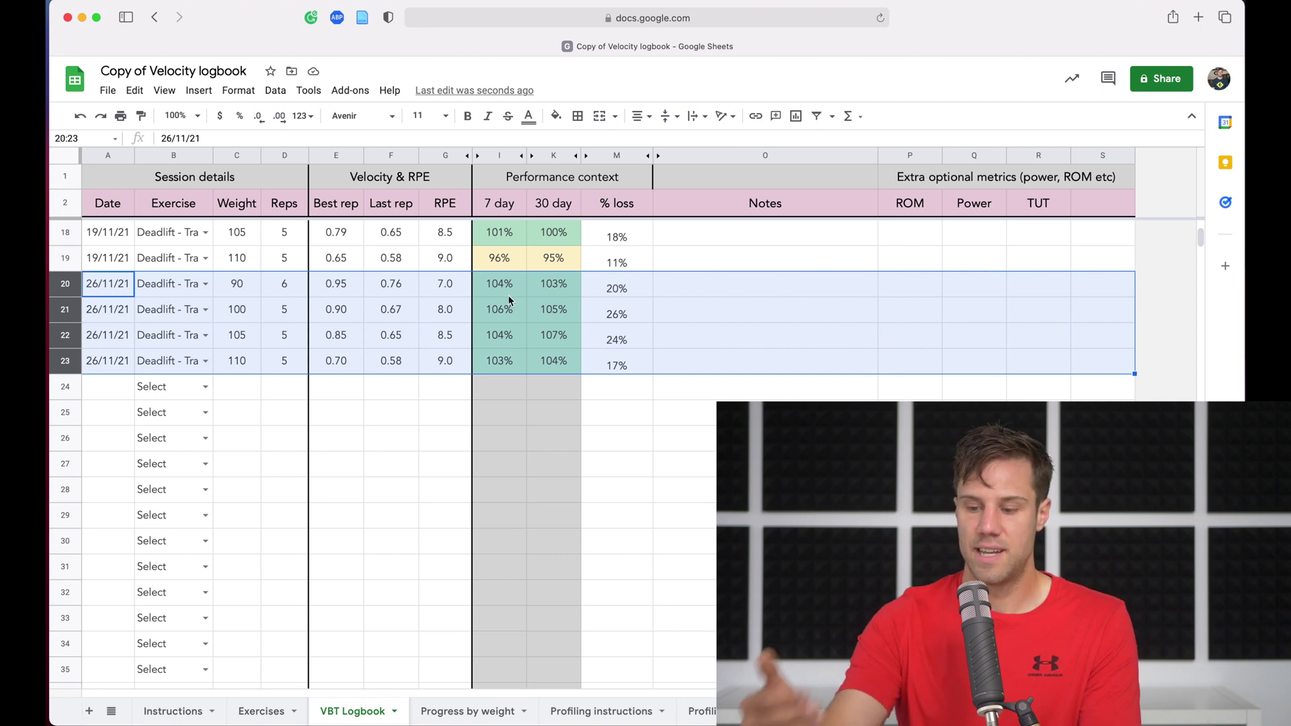
left_click(547, 284)
left_click_drag(499, 283, 557, 357)
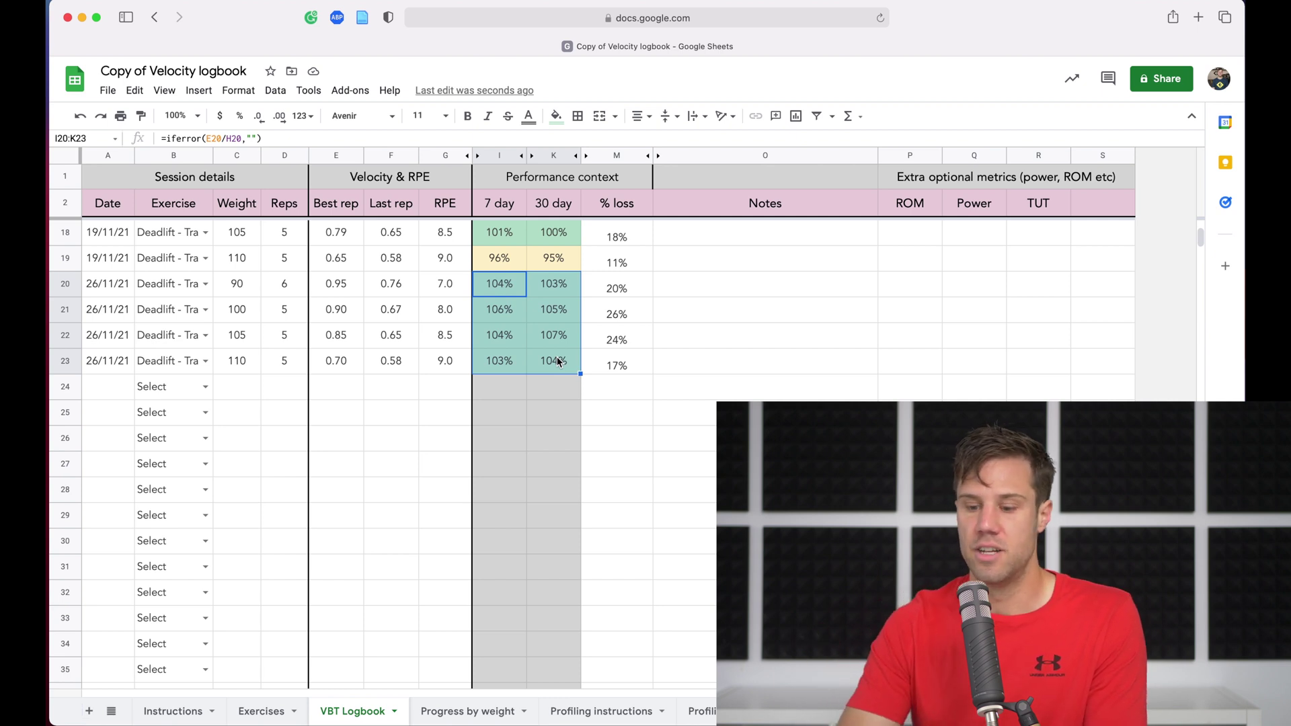
left_click(456, 709)
left_click(204, 410)
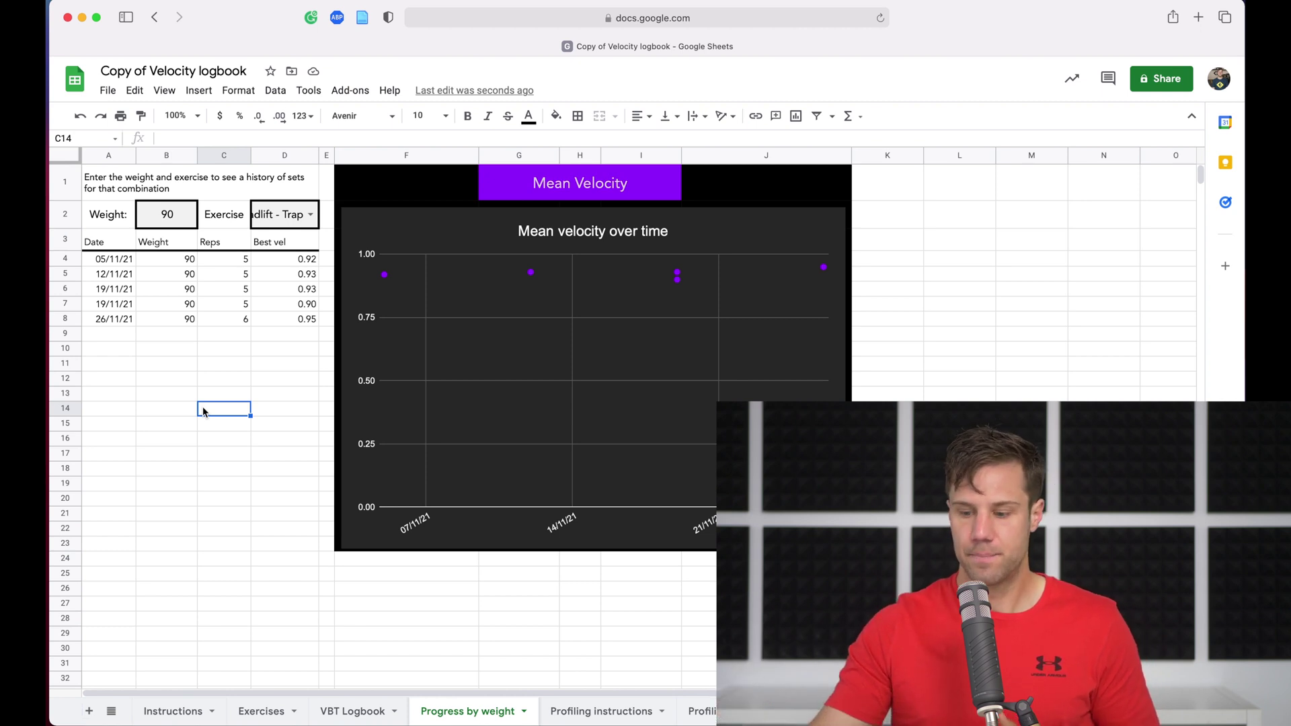
left_click(209, 334)
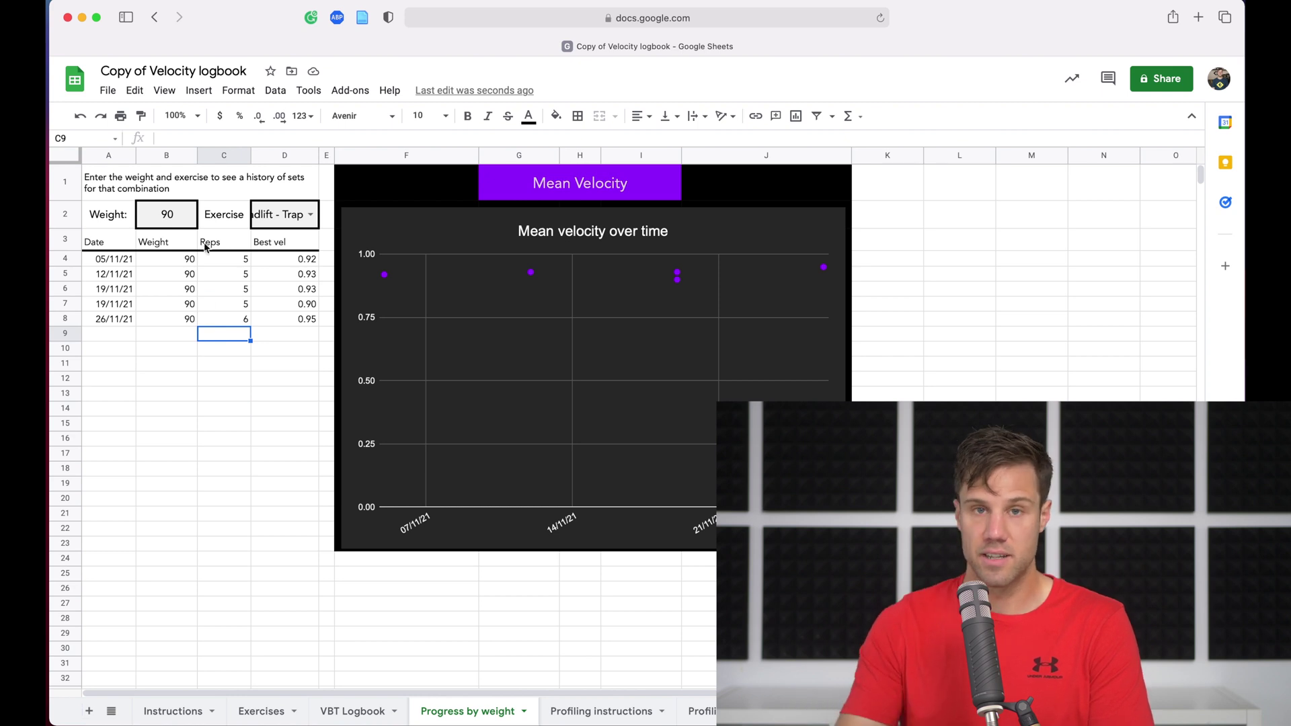
left_click(297, 338)
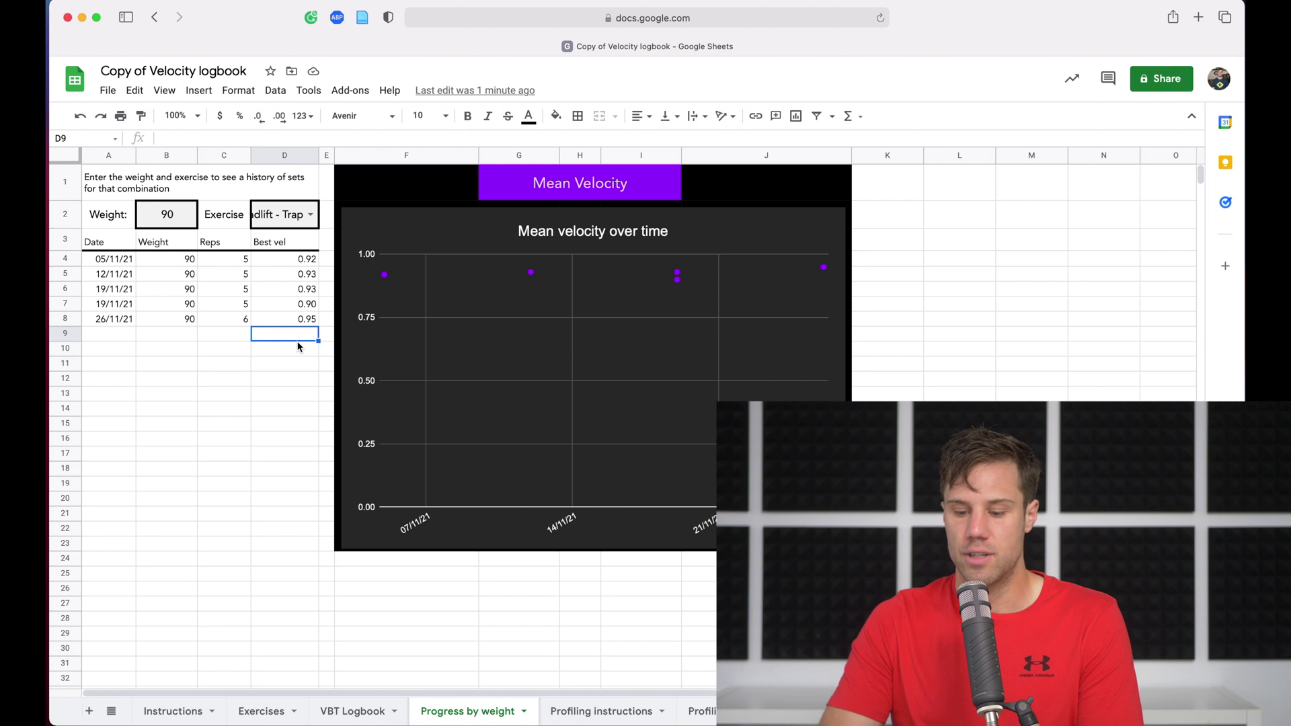
left_click(229, 364)
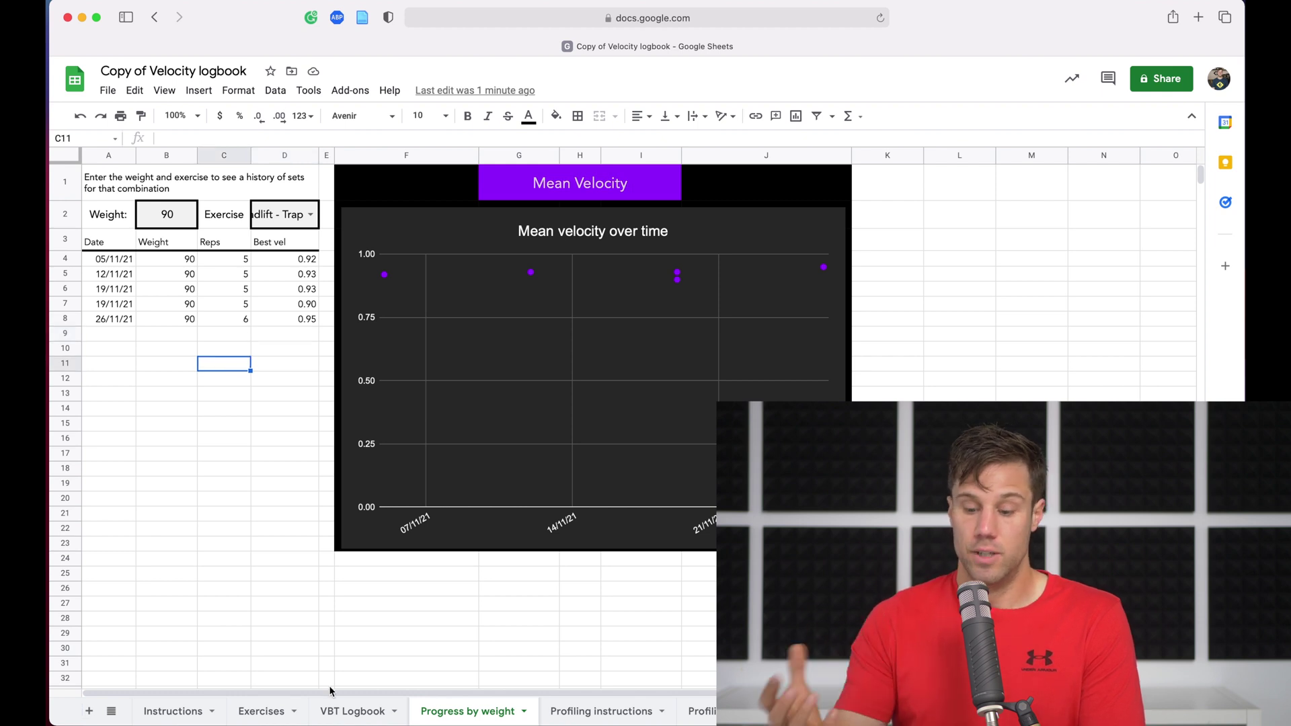